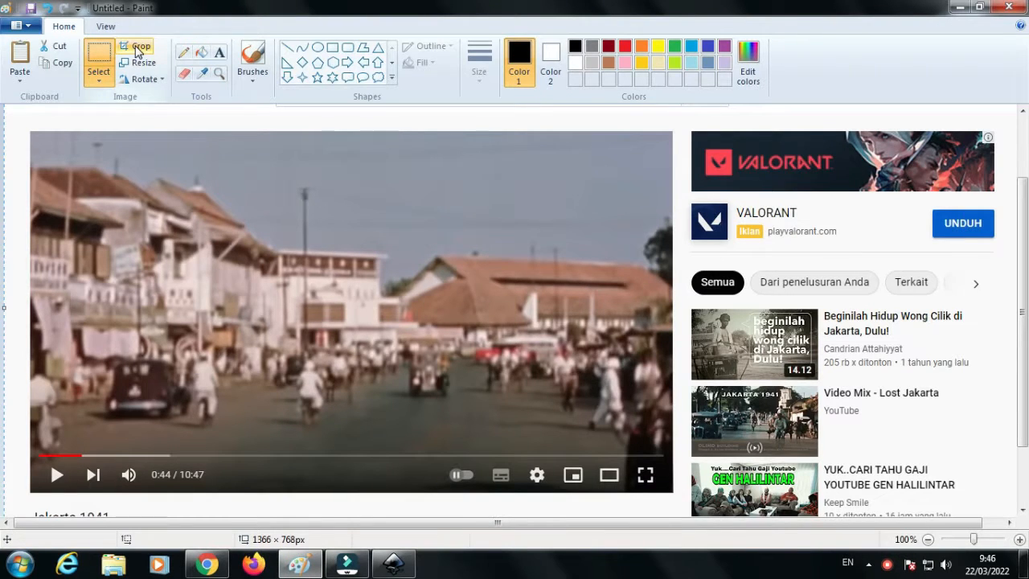
Step: Select the video frame of the old street, about 856 × 482 px, in the screenshot and copy it
left_click(135, 46)
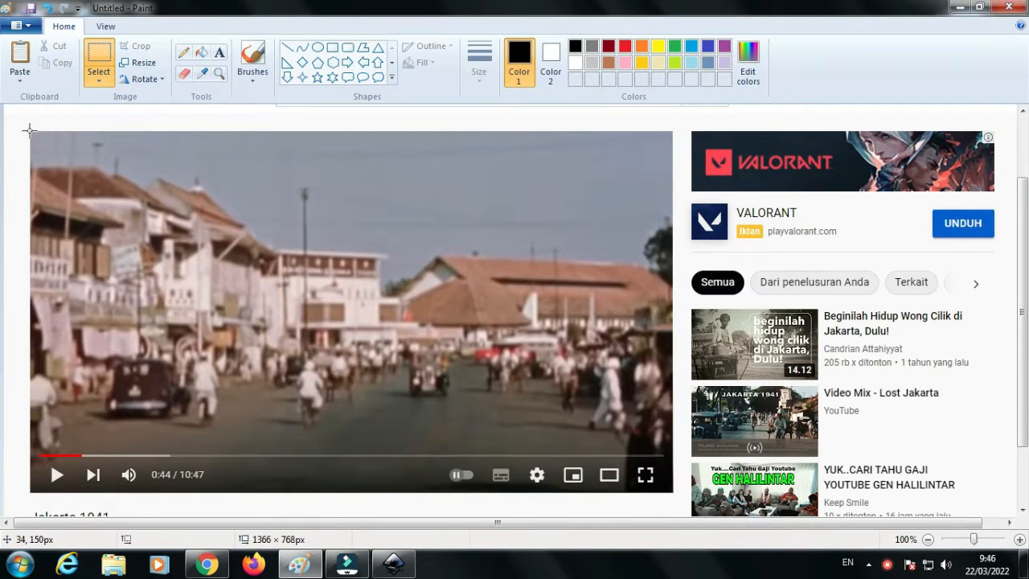
left_click_drag(28, 129, 674, 493)
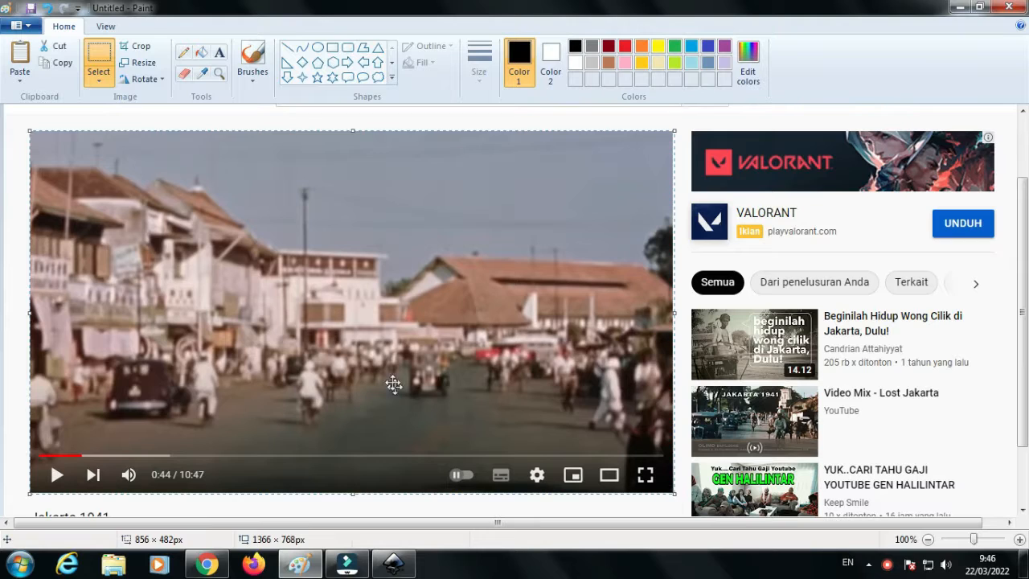
right_click(384, 334)
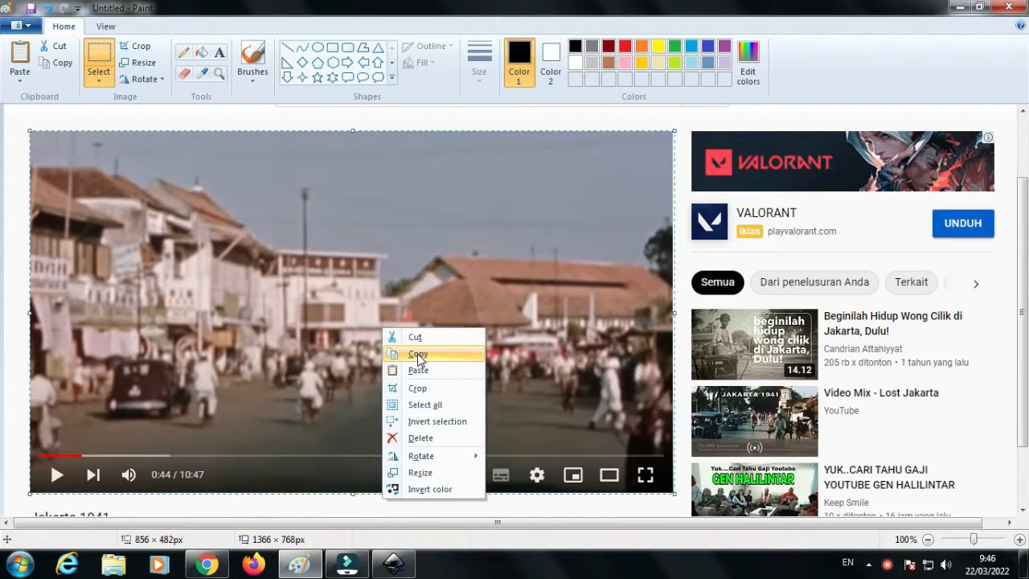
left_click(418, 355)
Step: Switch to Inkscape and set the document's page size to Video HD 720p (1280 × 720 px)
left_click(391, 566)
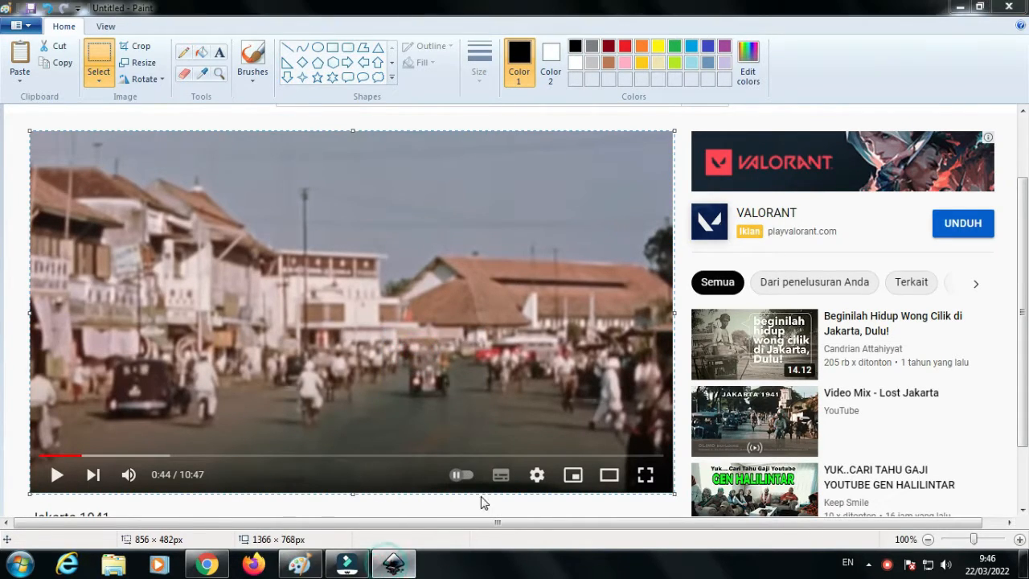
left_click(704, 53)
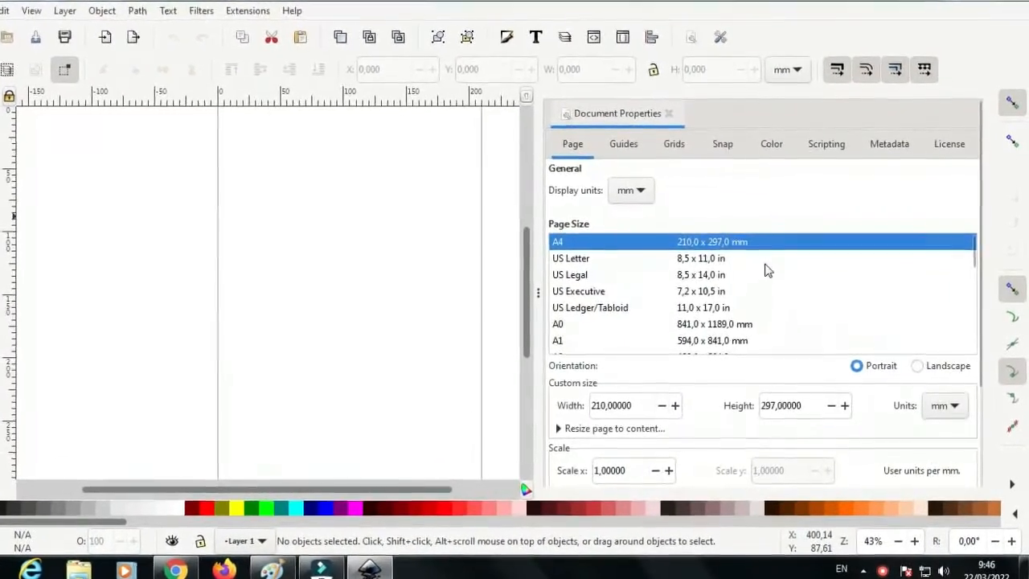
scroll(765, 268, "down", 10)
scroll(755, 266, "down", 15)
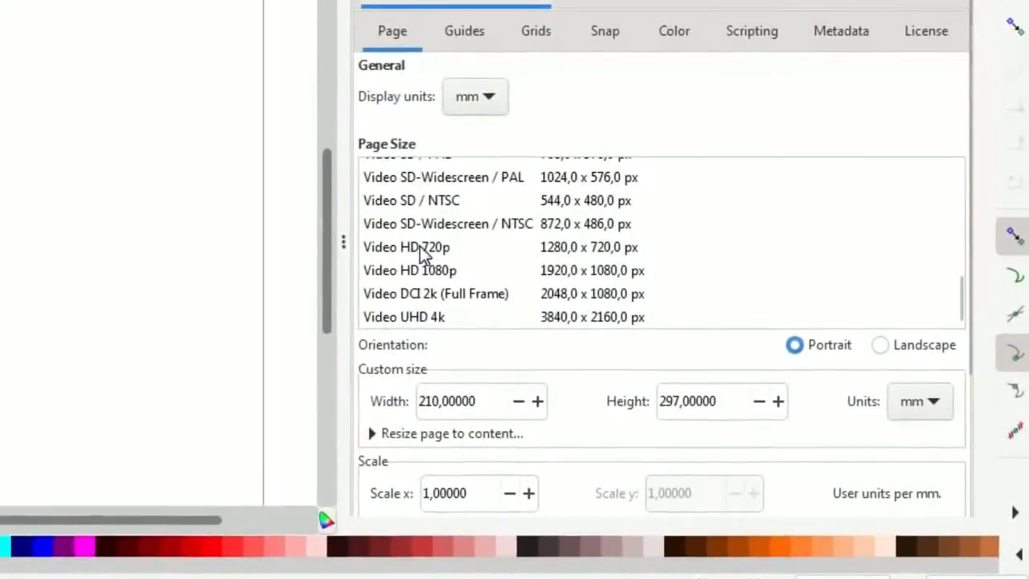
left_click(392, 239)
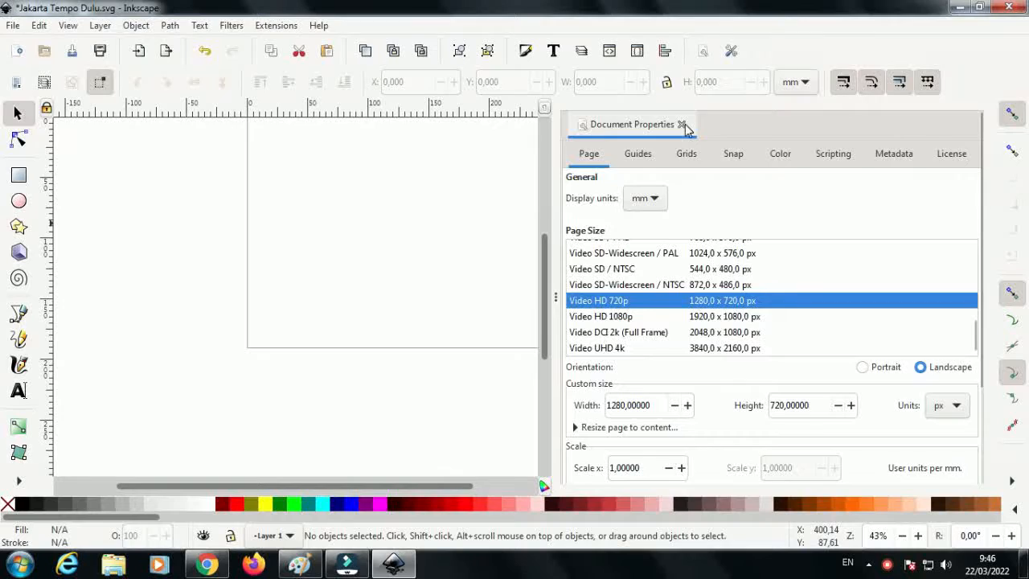
left_click(682, 125)
Step: Paste the copied street image into the document and flip it horizontally
scroll(613, 319, "up", 3)
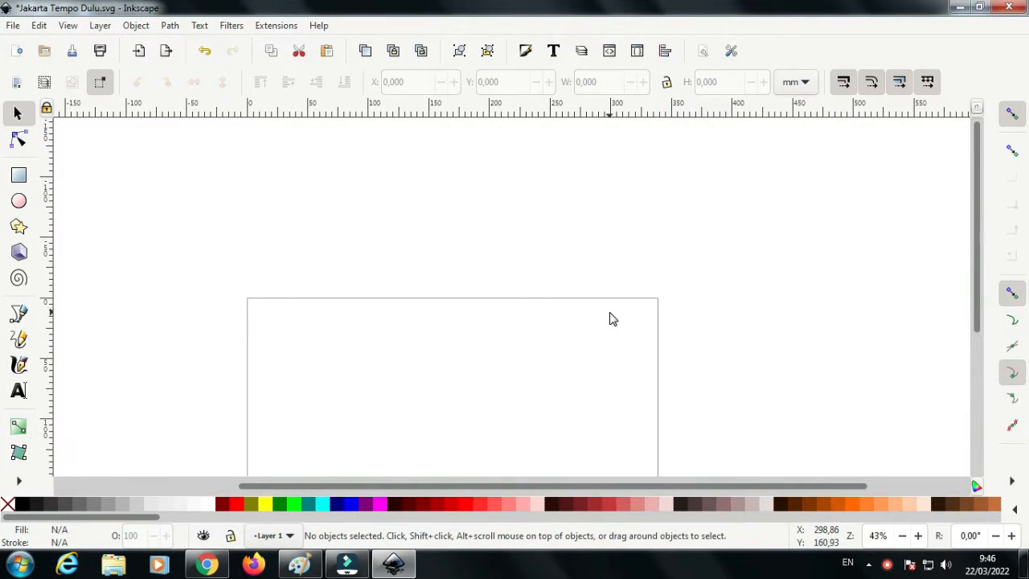
scroll(612, 319, "down", 3)
scroll(613, 318, "up", 1)
right_click(402, 253)
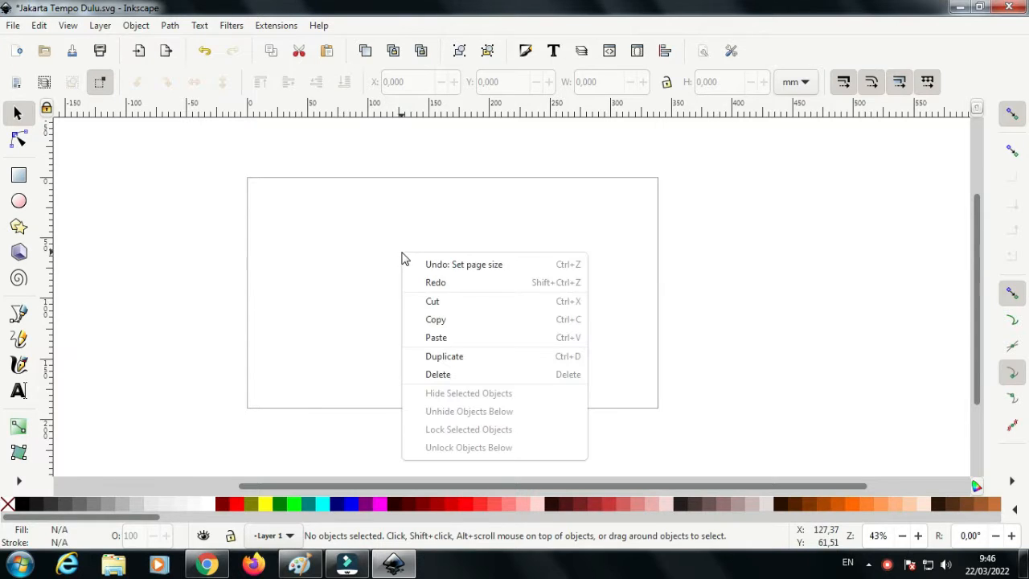
left_click(454, 339)
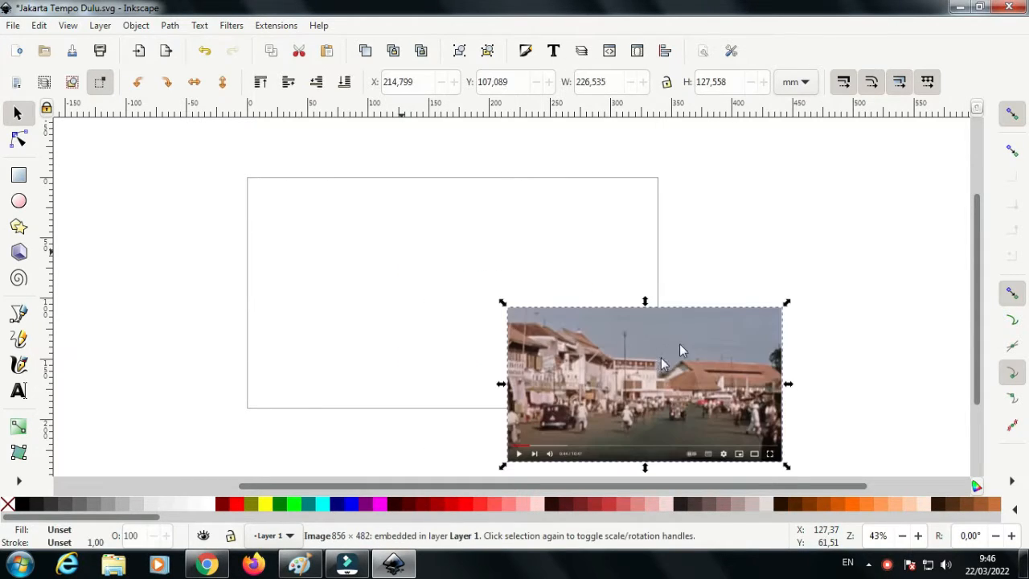
left_click(195, 84)
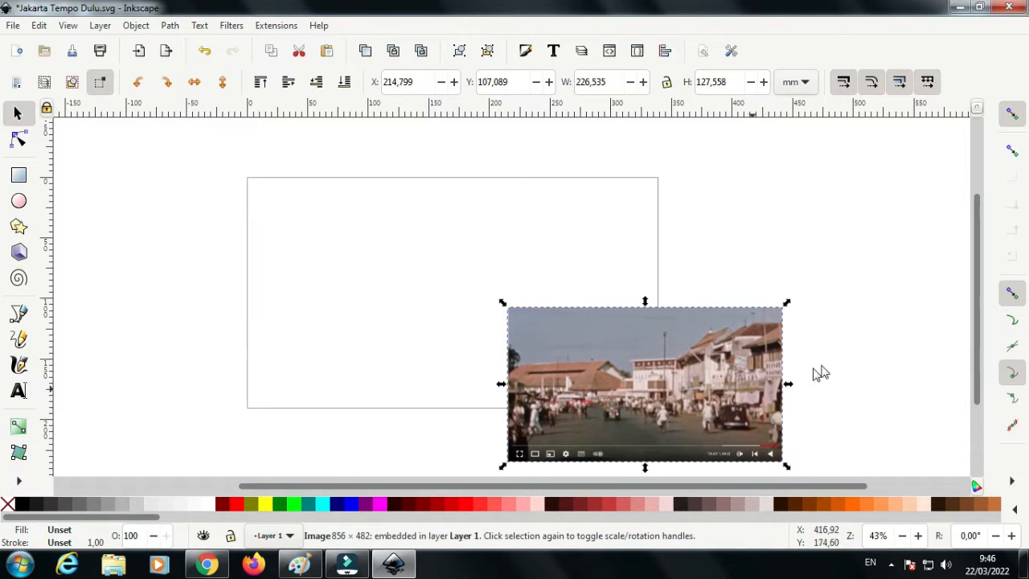
Step: Enable snapping to the page border and draw a rectangle covering the whole page
left_click(1014, 480)
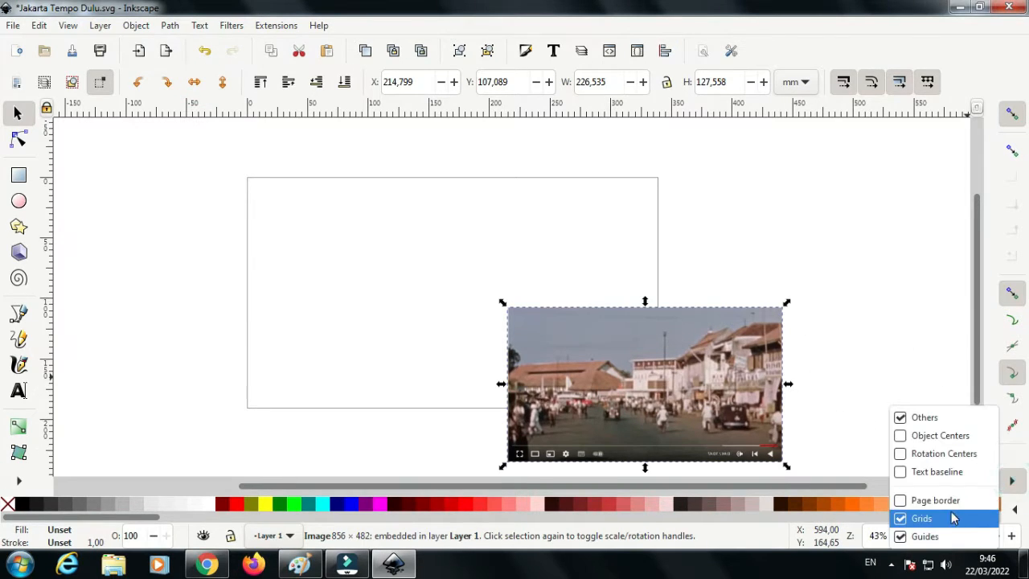
left_click(941, 499)
left_click_drag(686, 403, 513, 415)
left_click(20, 177)
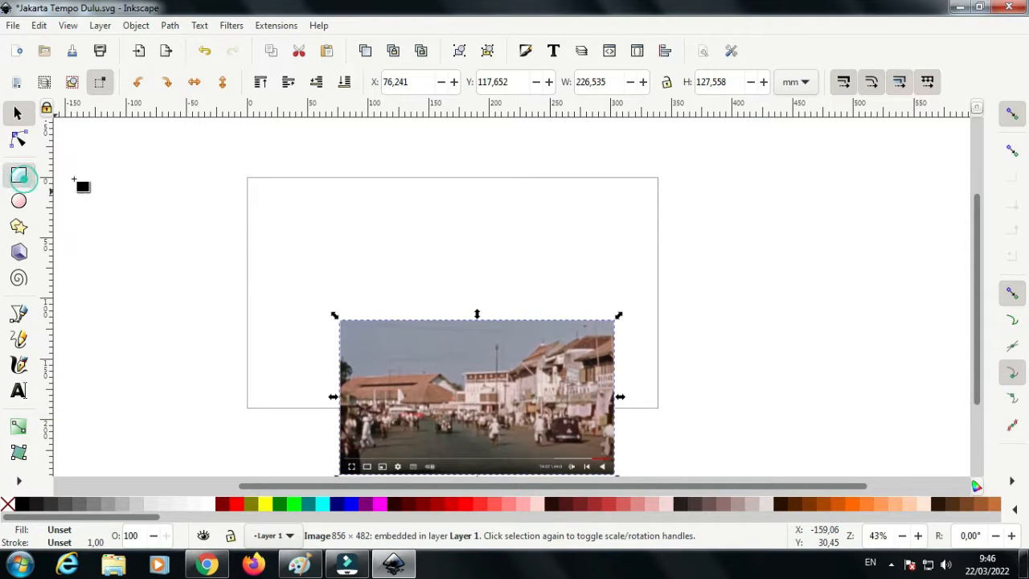
mouse_move(246, 177)
left_mouse_down()
mouse_move(448, 301)
mouse_move(658, 408)
left_mouse_up()
left_click(20, 114)
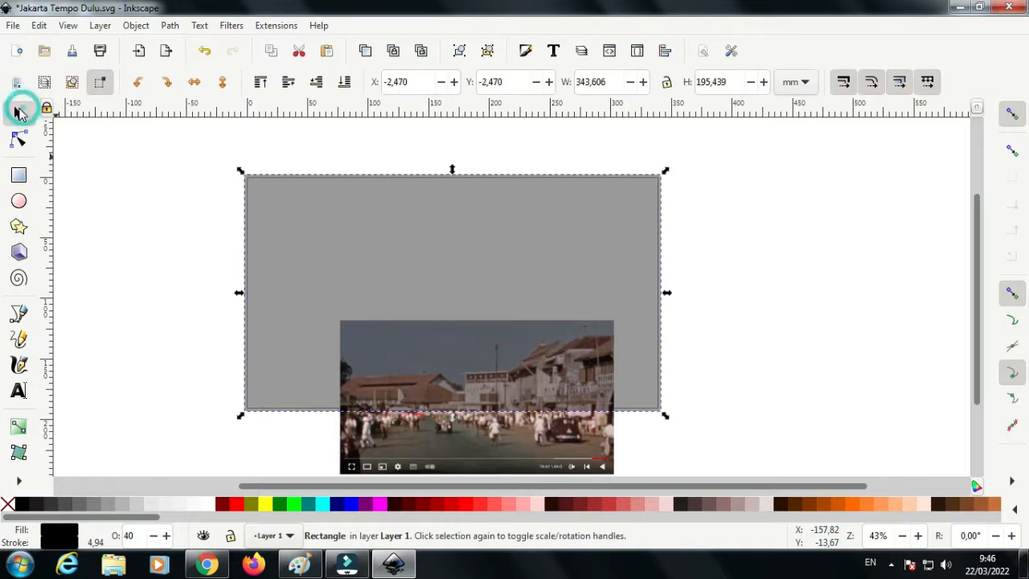
Step: Remove the stroke from the page-sized rectangle
left_click(527, 52)
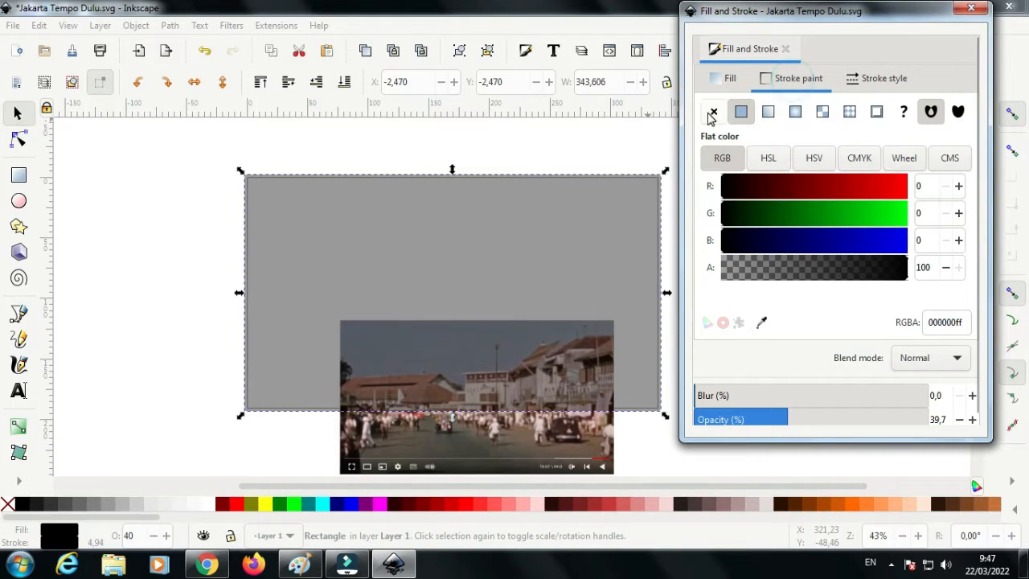
left_click(712, 113)
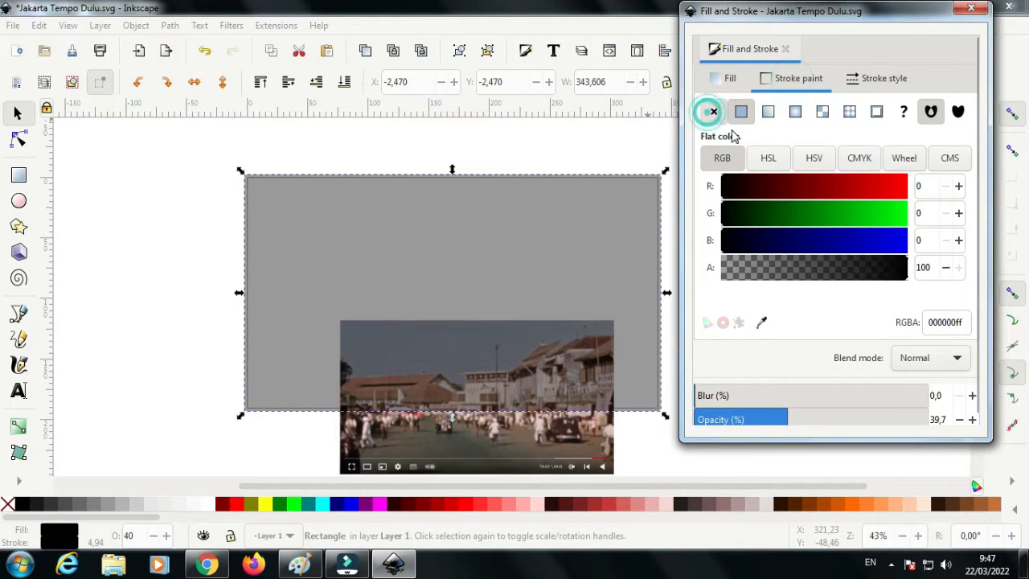
left_click(972, 10)
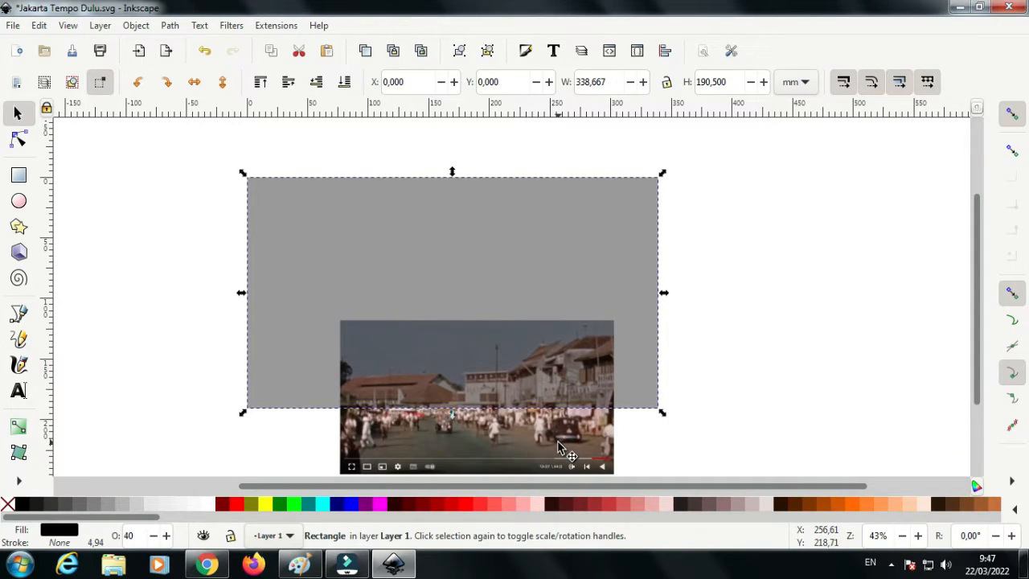
Step: Enlarge the street image to about 433 × 244 mm and position it so it extends beyond the rectangle on all sides
left_click_drag(560, 448, 664, 441)
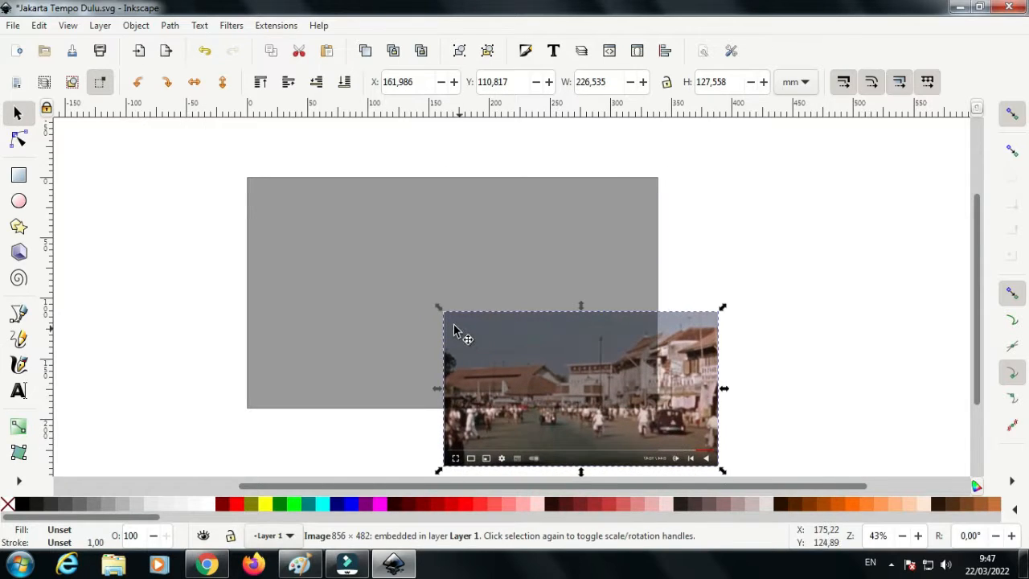
left_click_drag(440, 310, 190, 167)
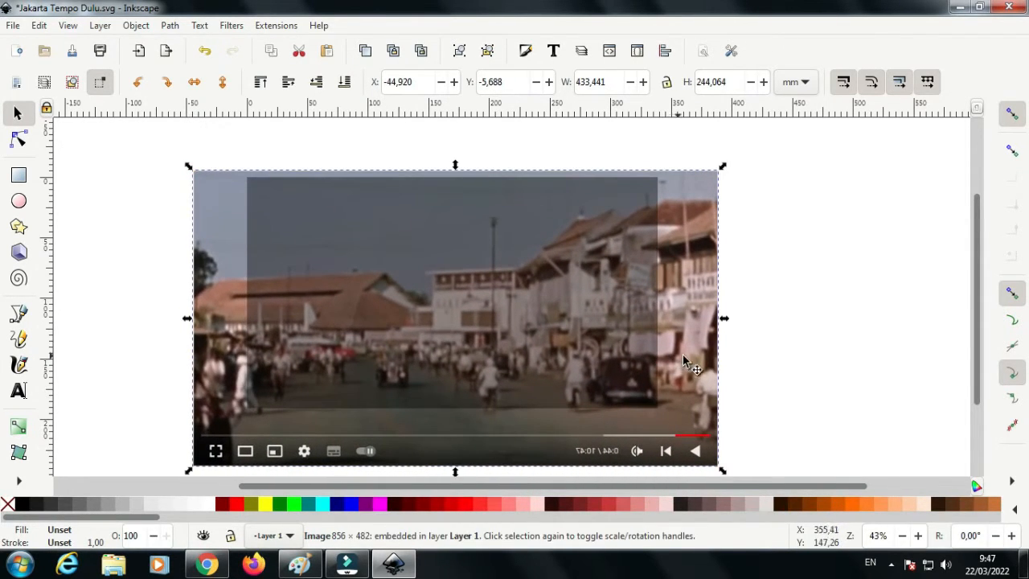
left_click_drag(692, 358, 669, 341)
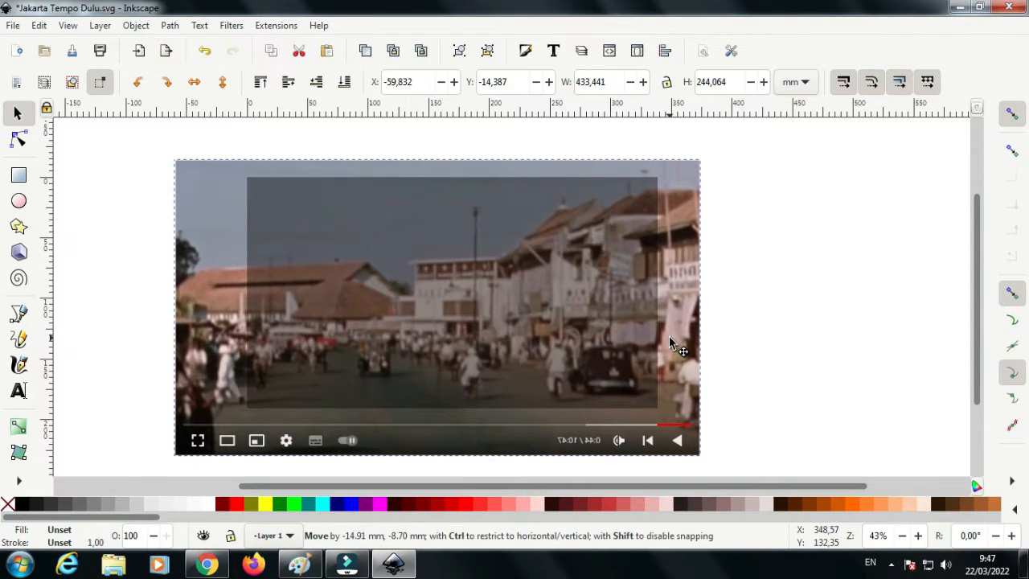
left_click_drag(670, 341, 670, 341)
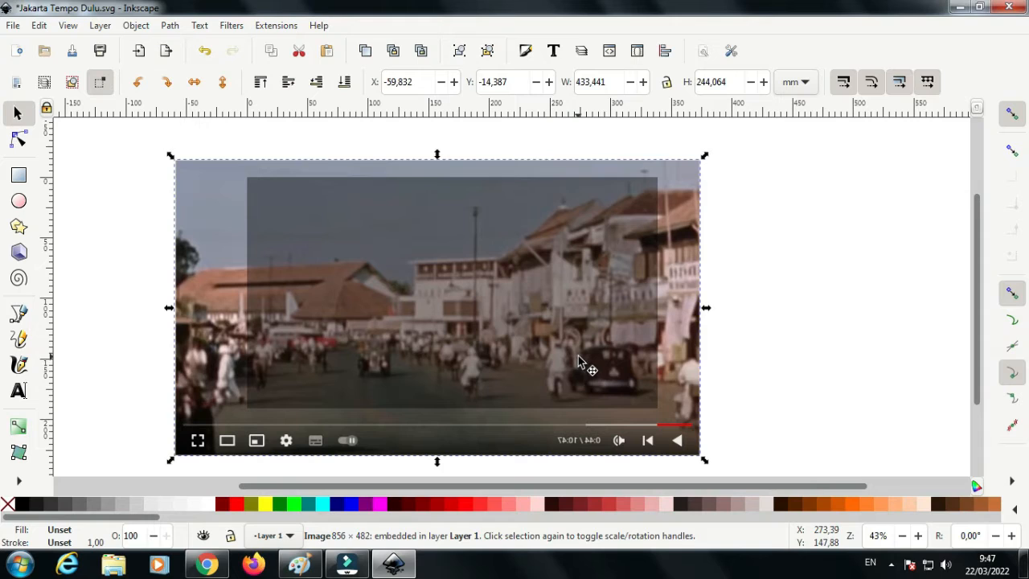
Step: Clip the street image to the page-sized rectangle
left_click(581, 355, "shift")
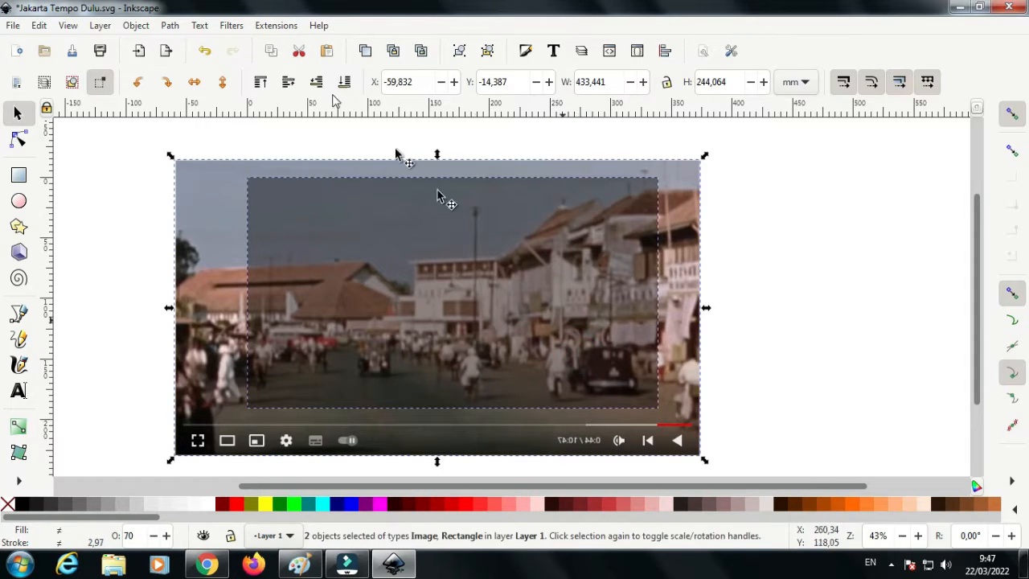
left_click(136, 25)
mouse_move(177, 209)
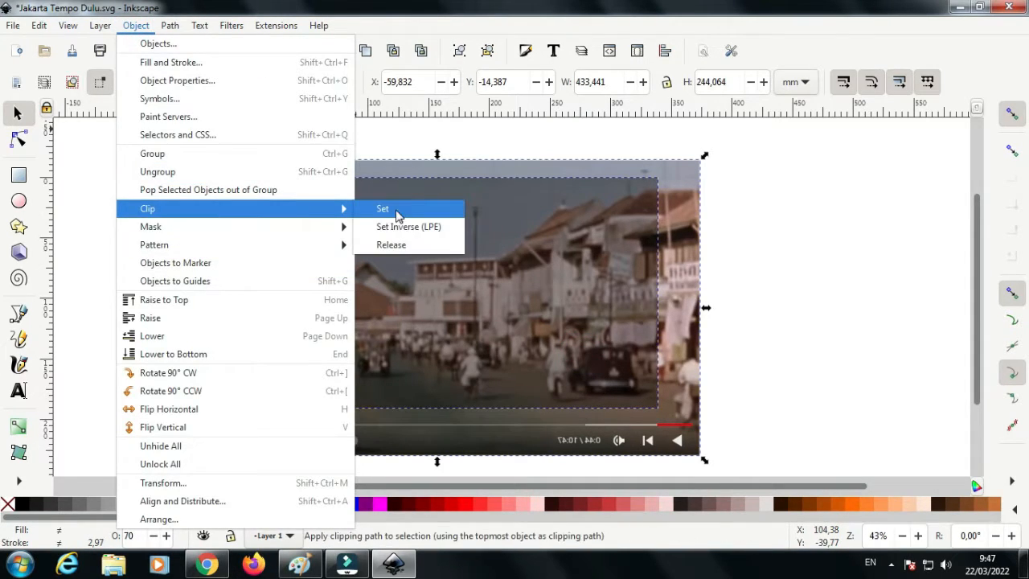
left_click(399, 209)
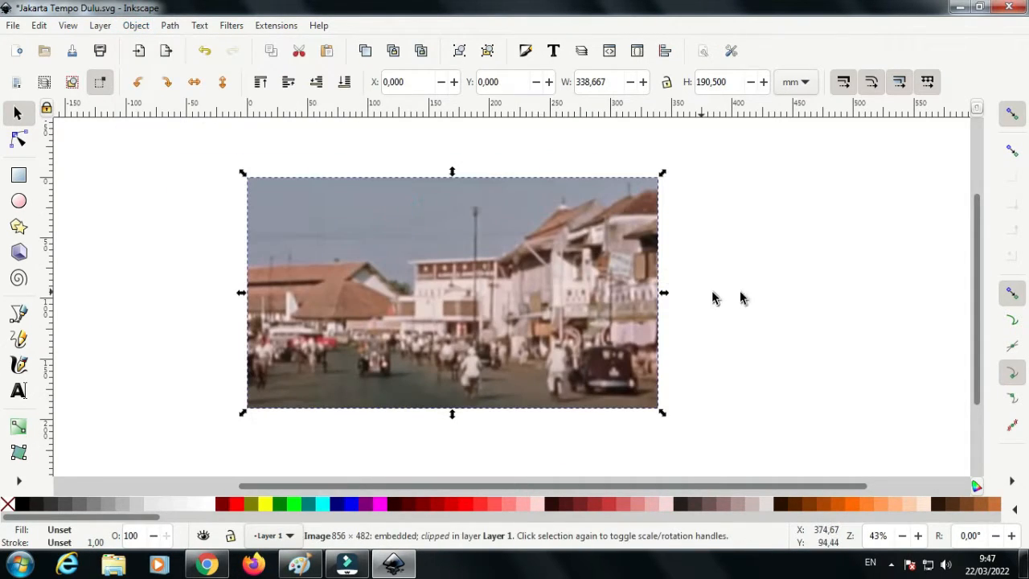
Step: Lock the clipped street image and clear the selection
right_click(533, 338)
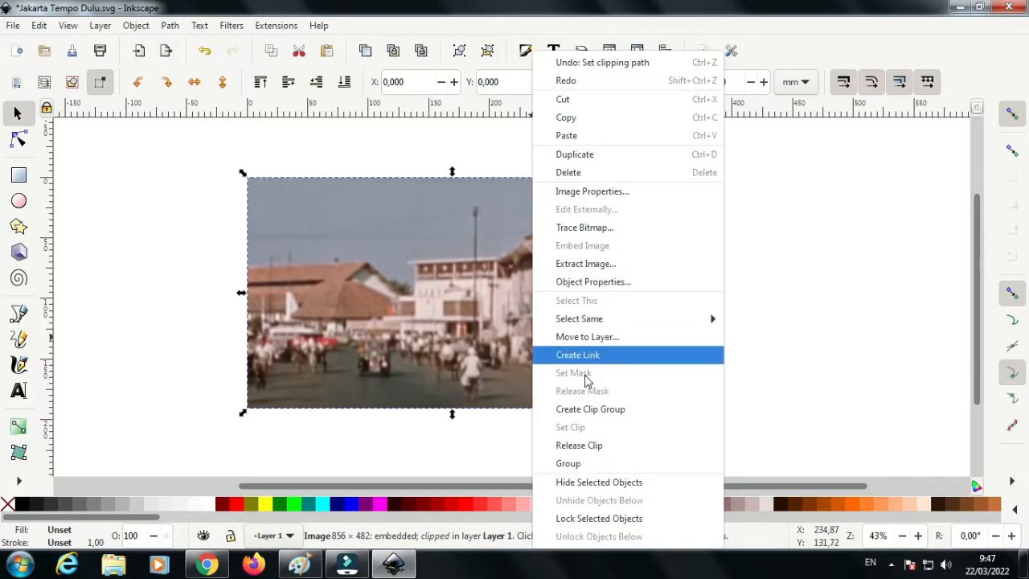
left_click(582, 519)
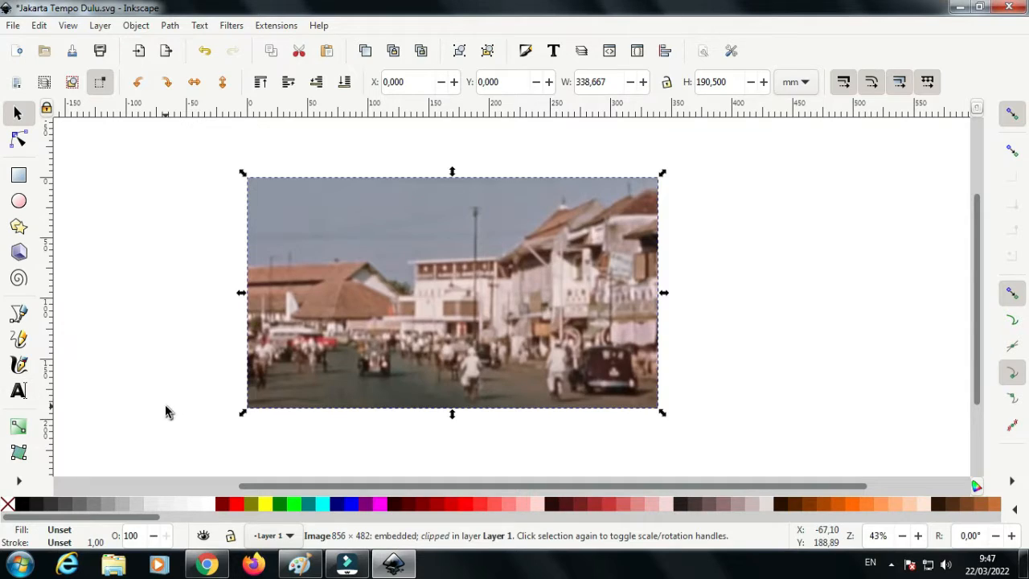
key("Escape")
Step: Add the title "Jakarta Tempo Doeloe", stretched to about 180 × 34 mm, in the sky at the image's upper left
left_click(19, 391)
left_click(290, 270)
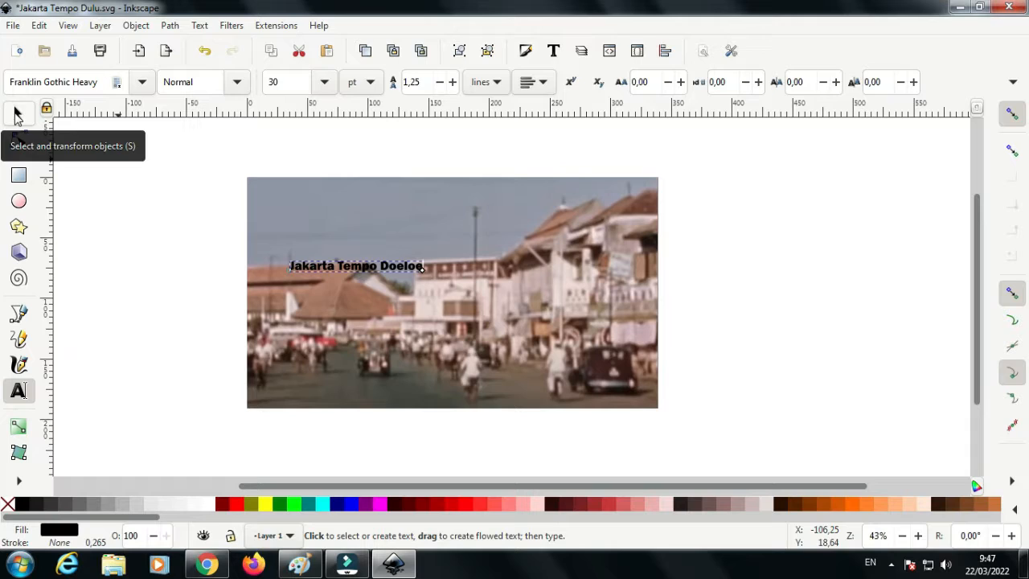
left_click(18, 115)
left_click_drag(426, 274, 511, 305)
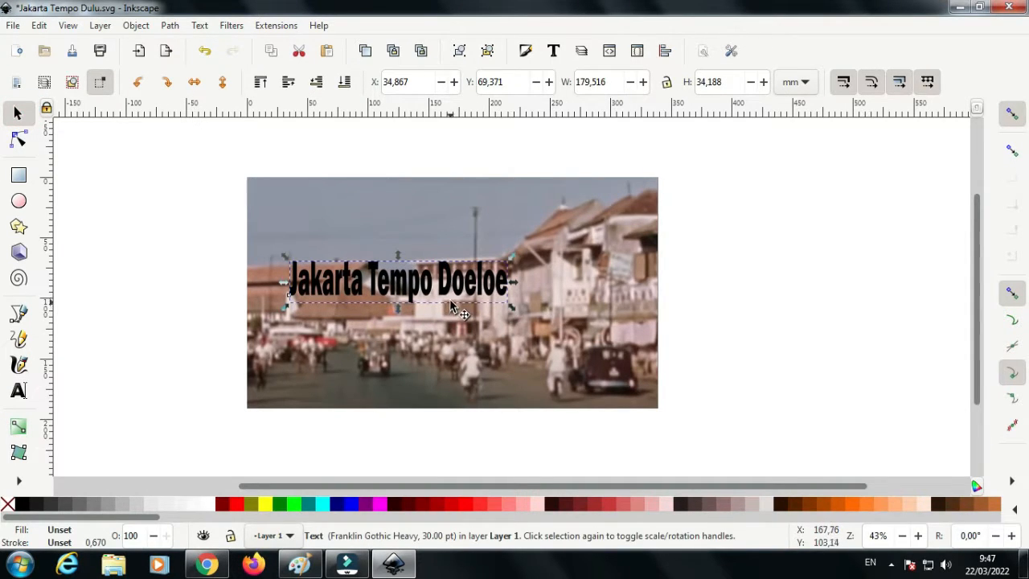
left_click_drag(443, 306, 420, 240)
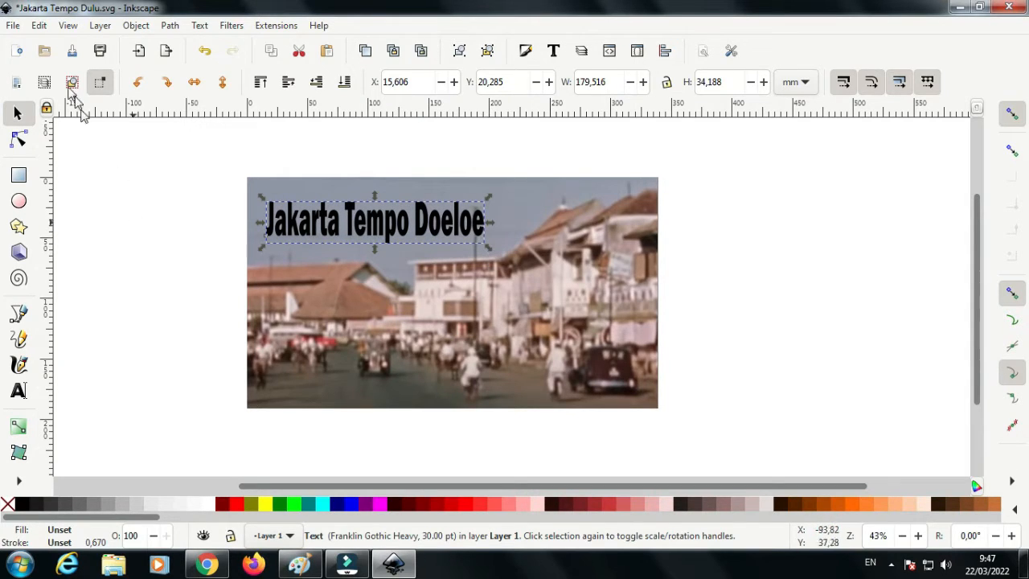
Step: Save the document and deselect the title text
left_click(13, 25)
left_click(47, 134)
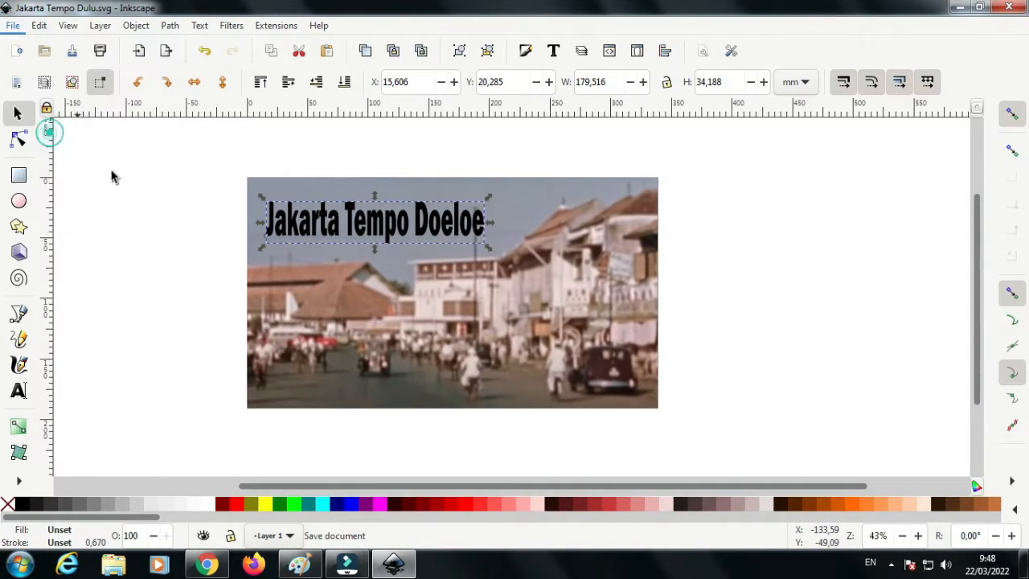
left_click(714, 267)
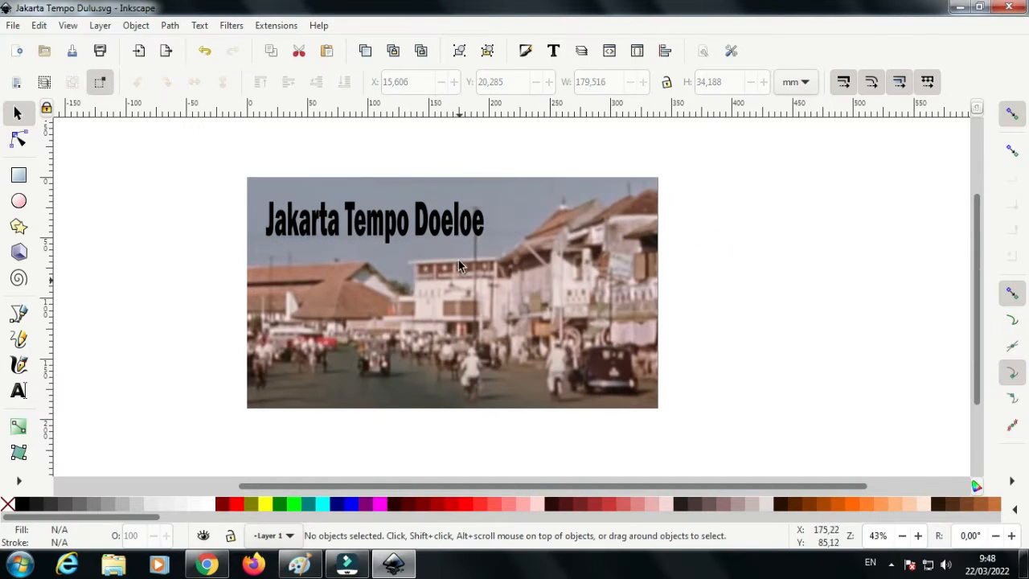
Step: Give the title text a yellow (#FFFF00) fill and a black stroke
left_click(388, 234)
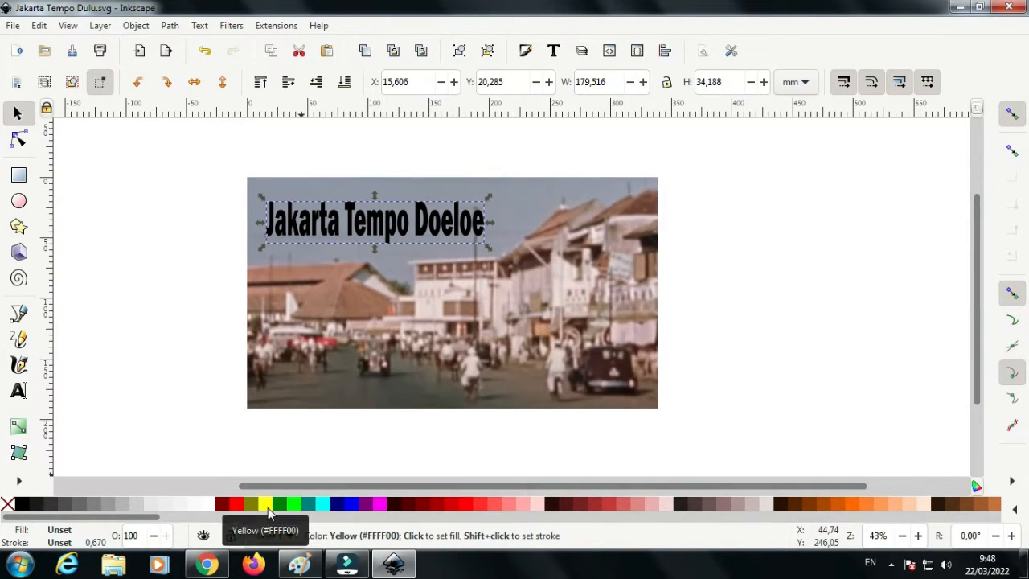
left_click(268, 506)
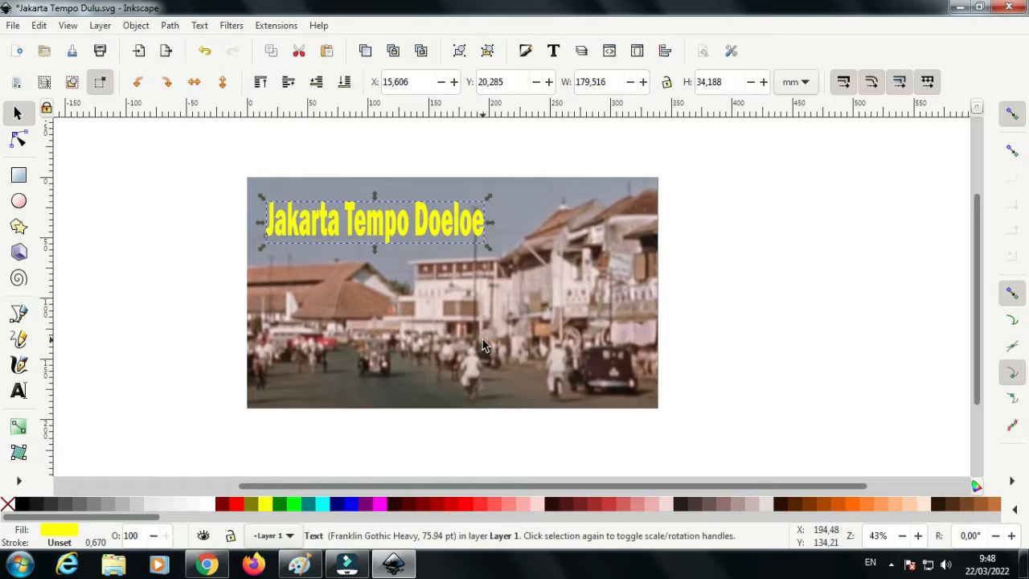
left_click(21, 504, "shift")
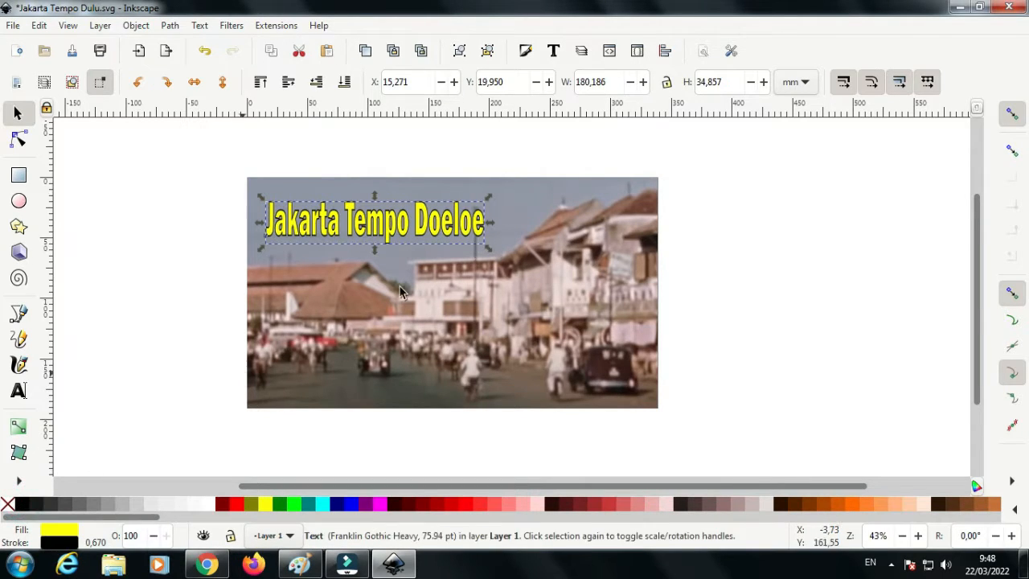
Step: Set the title's stroke behind its fill with round joins and a width of 4.27 mm, and deselect it
left_click(533, 50)
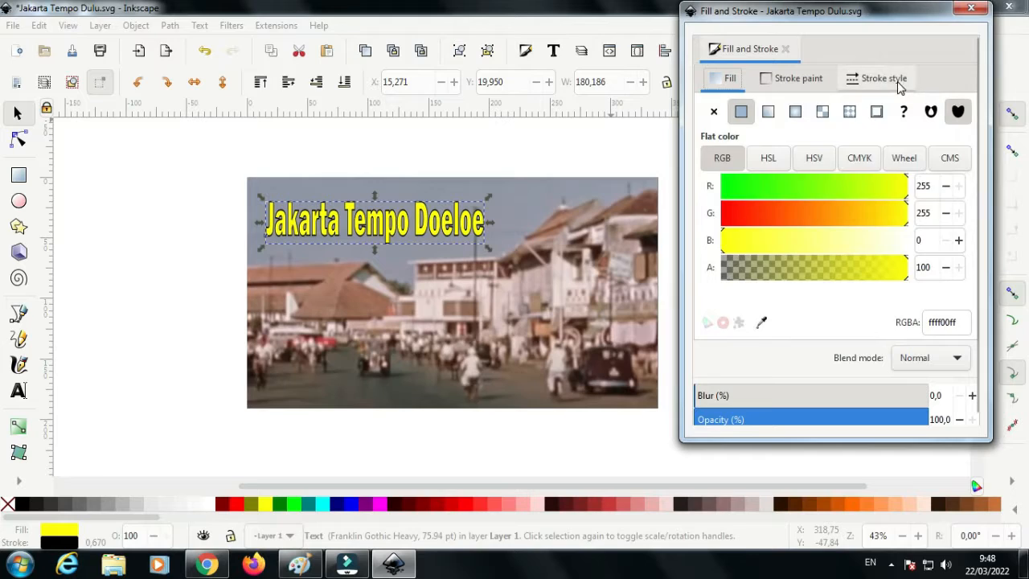
left_click(884, 78)
left_click(792, 283)
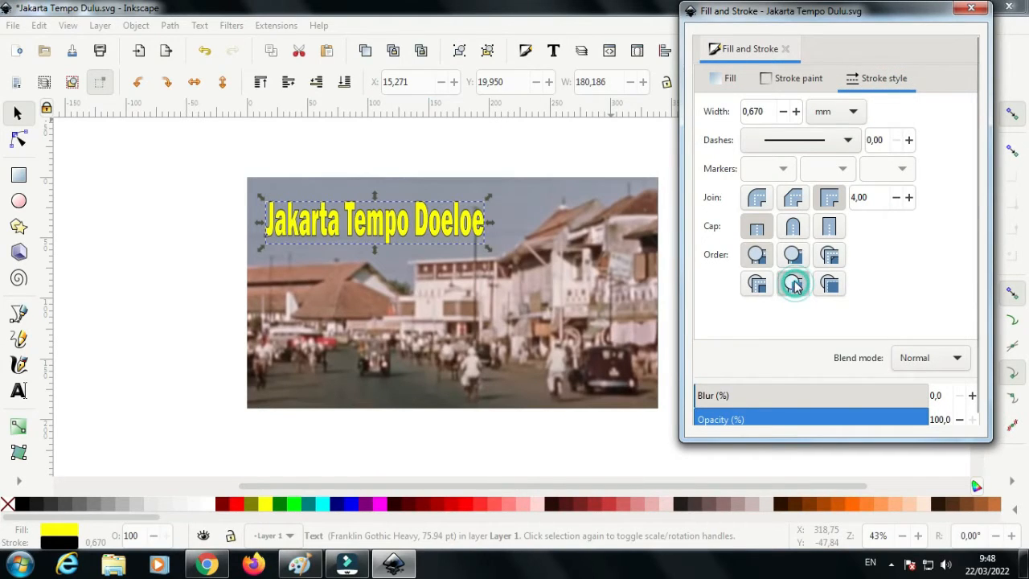
left_click(758, 197)
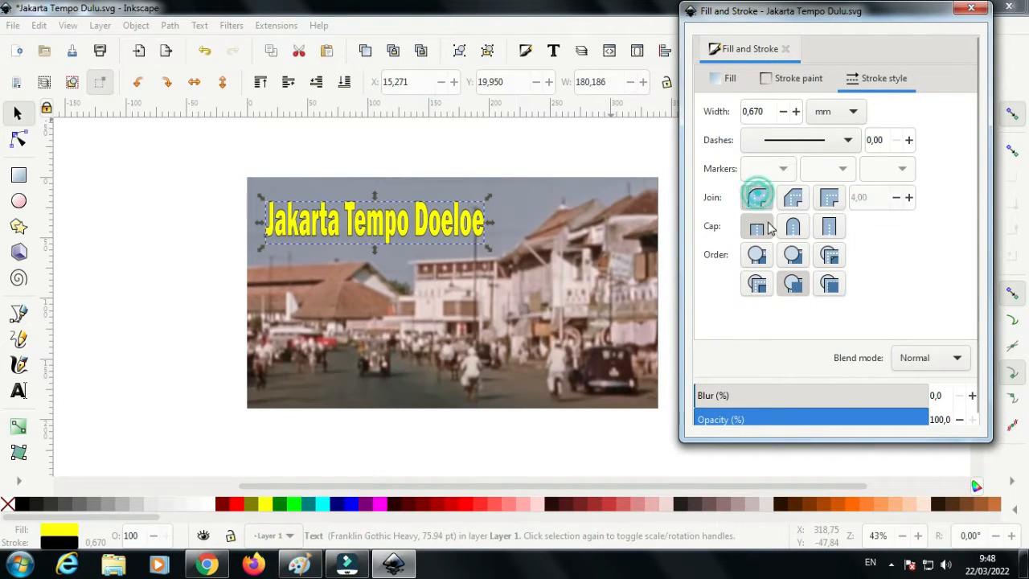
left_click(797, 111)
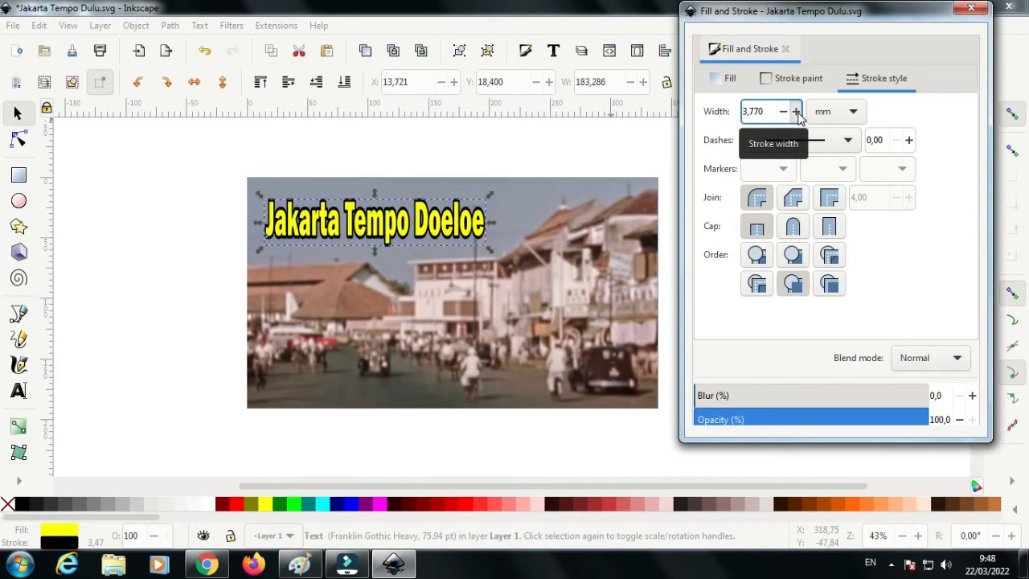
left_click(796, 112)
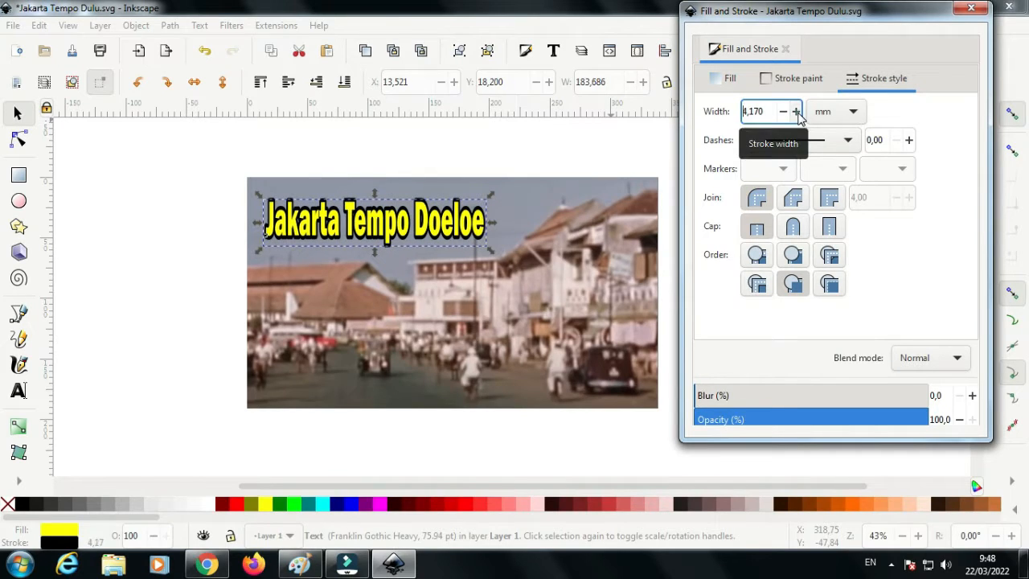
left_click(972, 10)
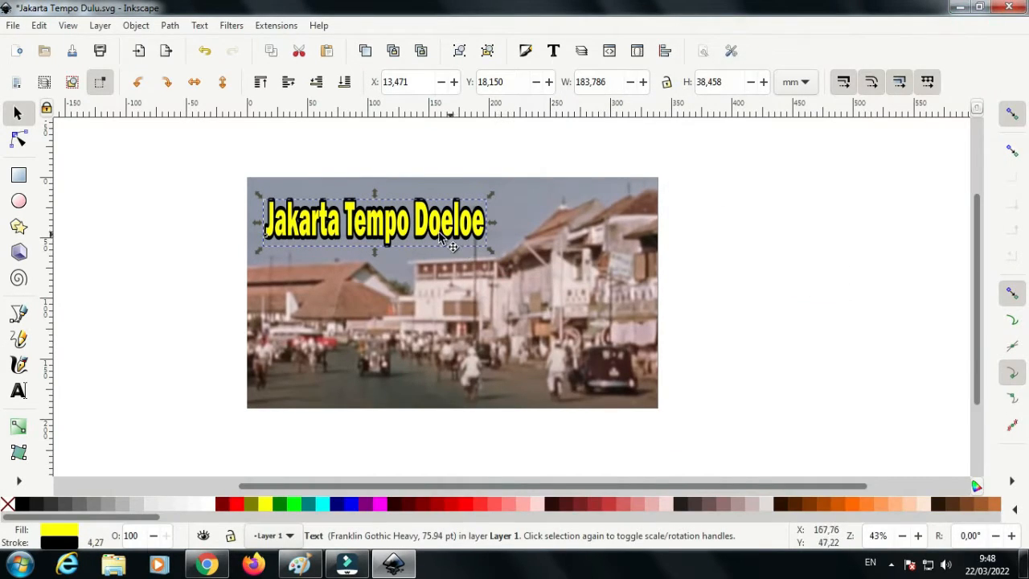
left_click(179, 249)
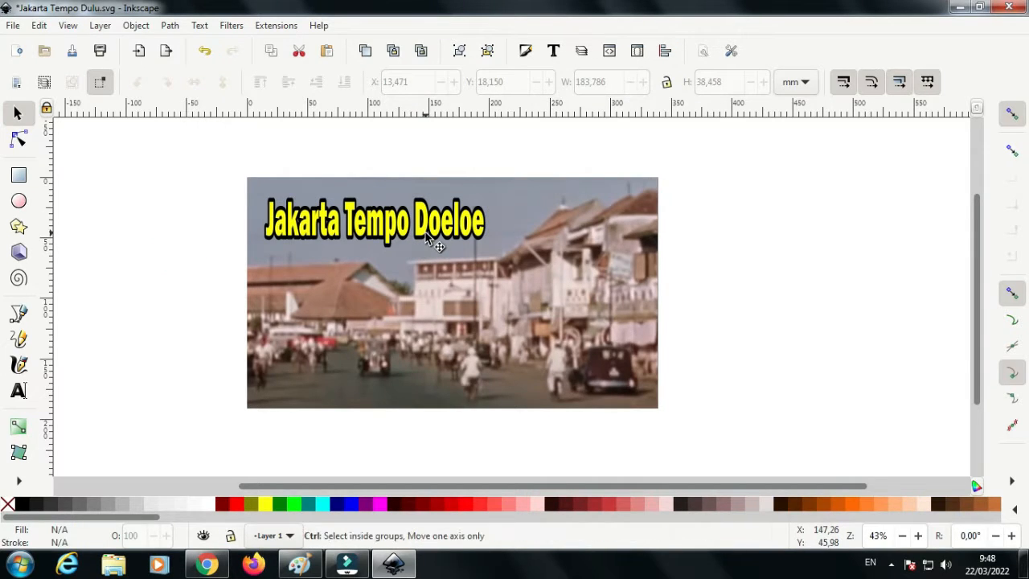
Step: Try to duplicate the title text and offset the copy slightly from the original
scroll(427, 235, "up", 2, "ctrl")
right_click(418, 234)
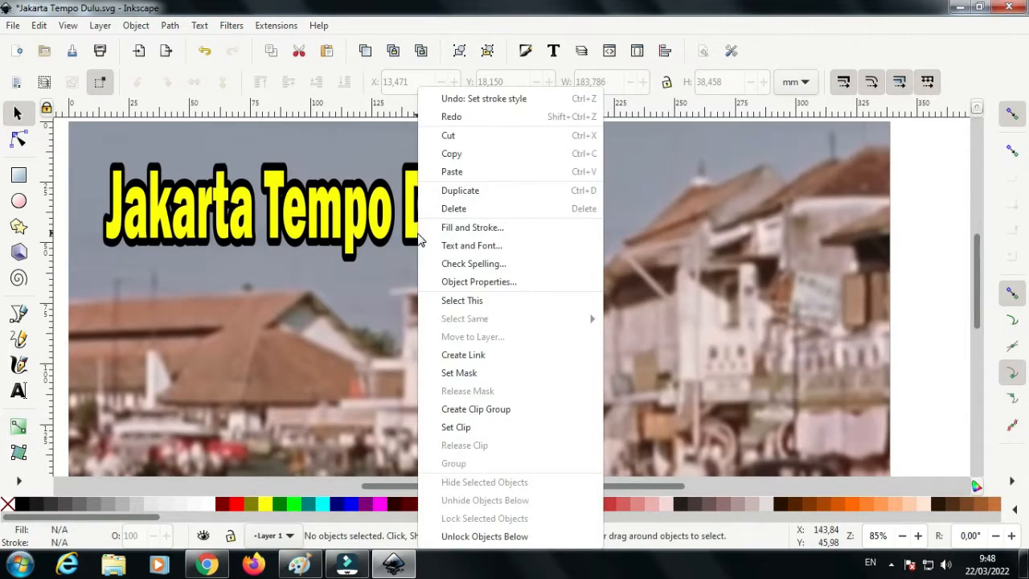
left_click(474, 193)
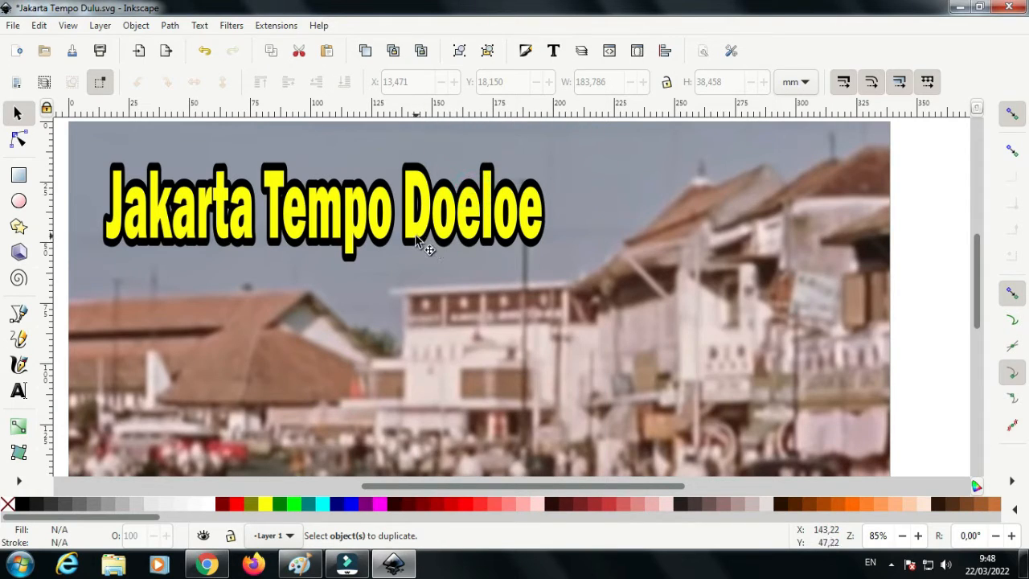
mouse_move(425, 243)
left_mouse_down()
mouse_move(416, 231)
mouse_move(419, 192)
mouse_move(415, 245)
left_mouse_up()
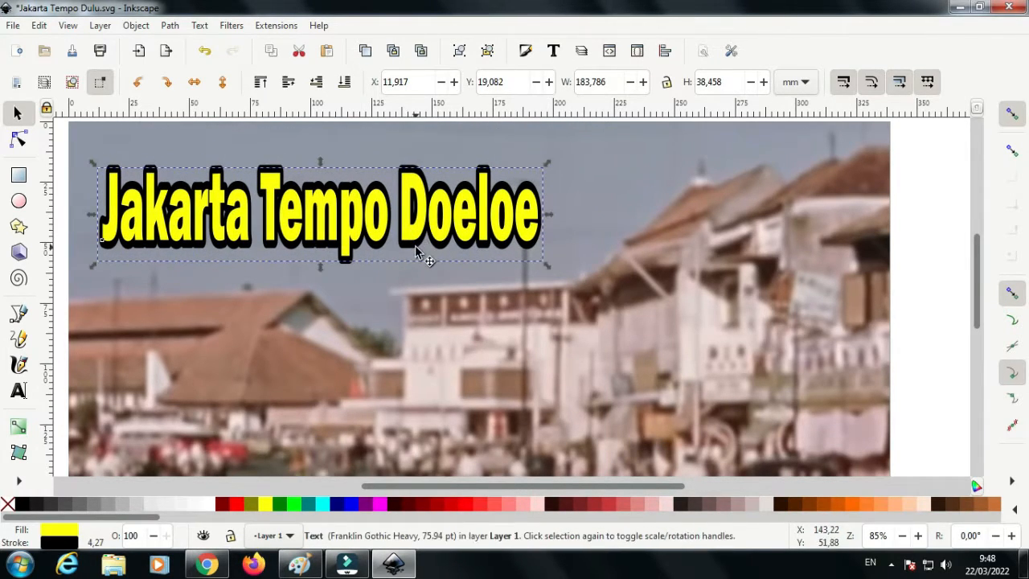
scroll(417, 240, "down", 2)
right_click(416, 240)
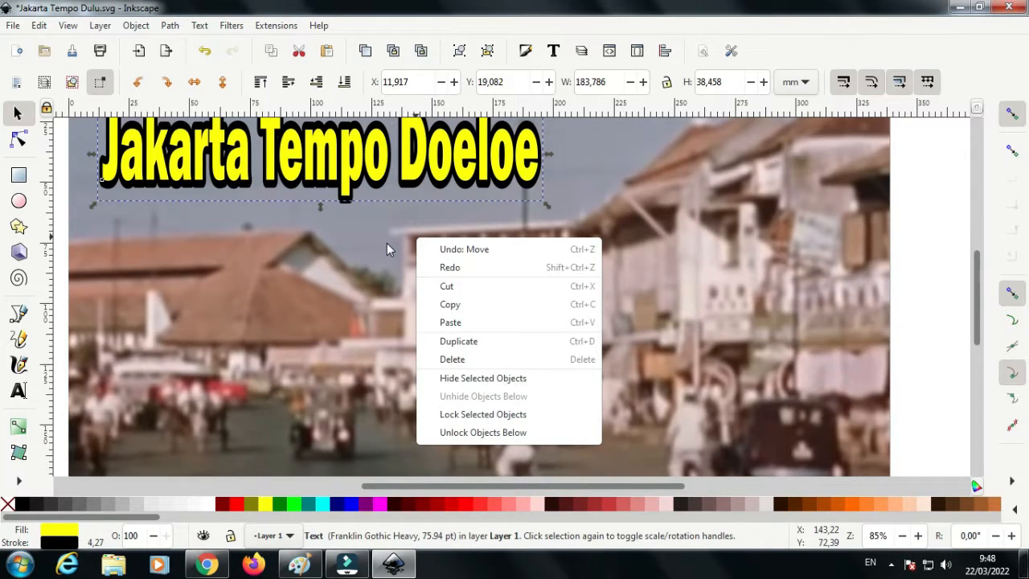
left_click(931, 295)
scroll(655, 322, "up", 3)
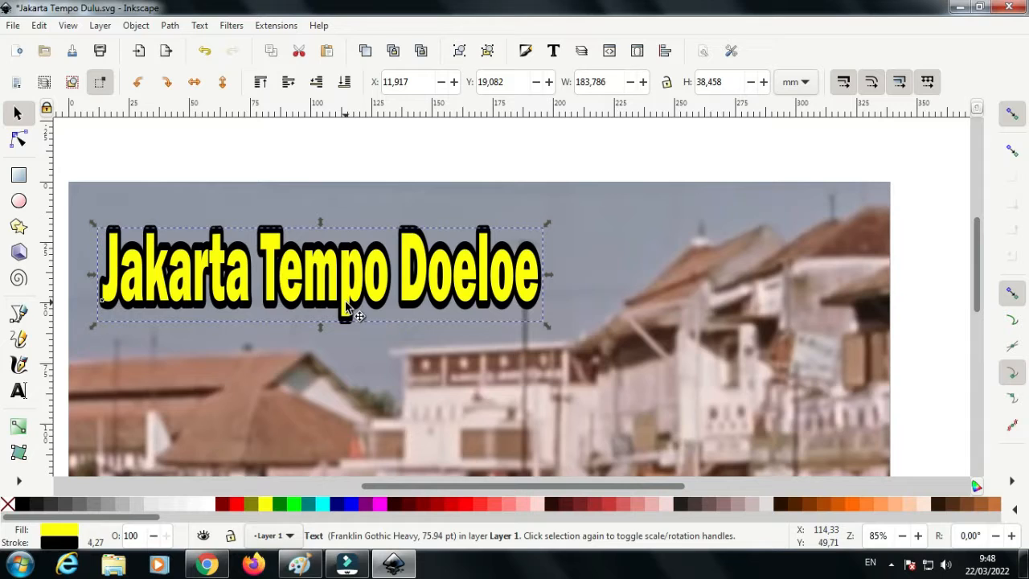
Step: Lower the title text by about 8 mm, duplicate it and offset the copy about 18 mm upward
left_click_drag(348, 308, 348, 328)
right_click(348, 328)
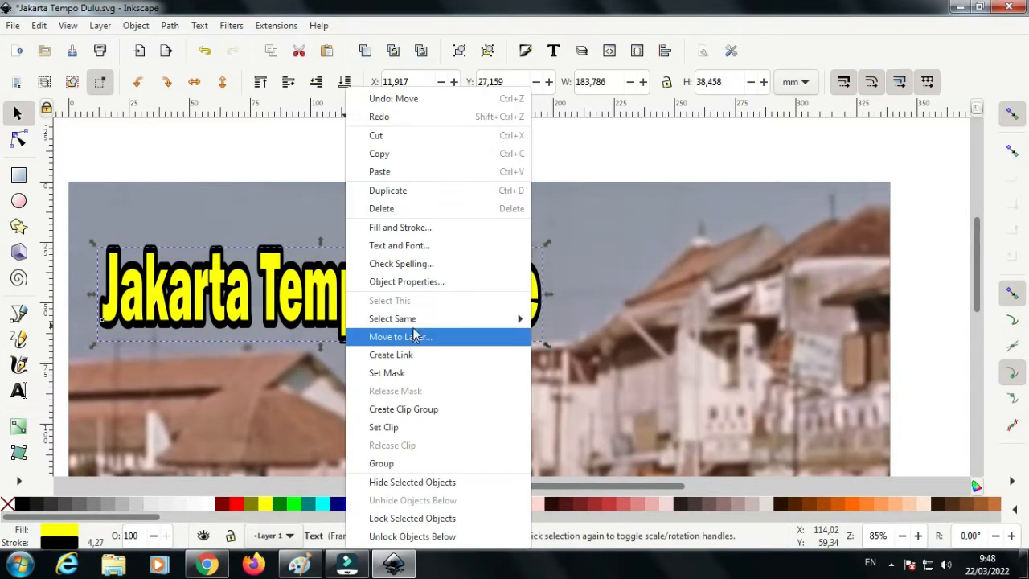
left_click(414, 192)
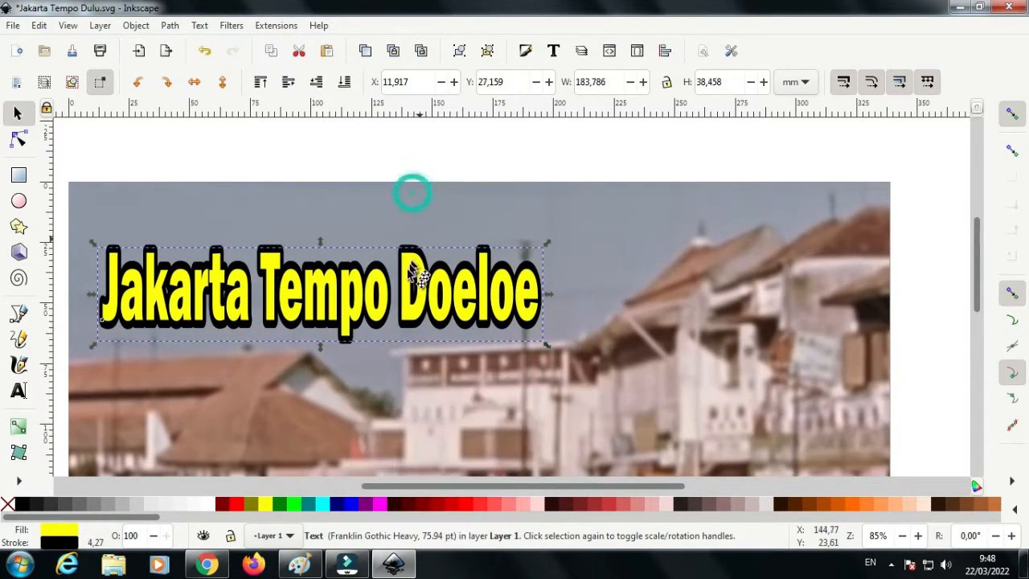
left_click_drag(347, 326, 347, 283)
Step: Turn the lower title copy into a shadow with black fill, 26.6% blur and 73.1% opacity
left_click(347, 326)
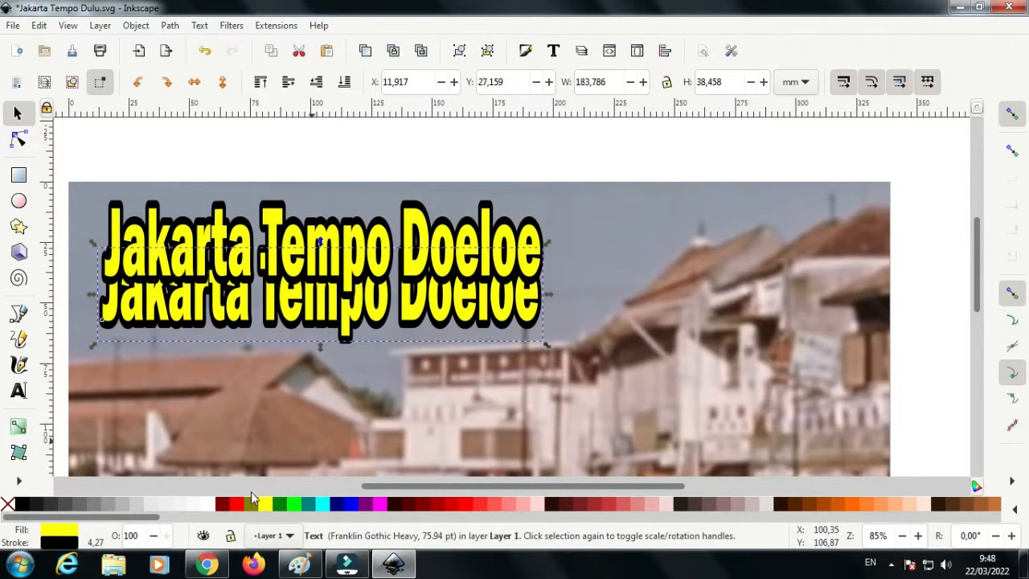
left_click(22, 504)
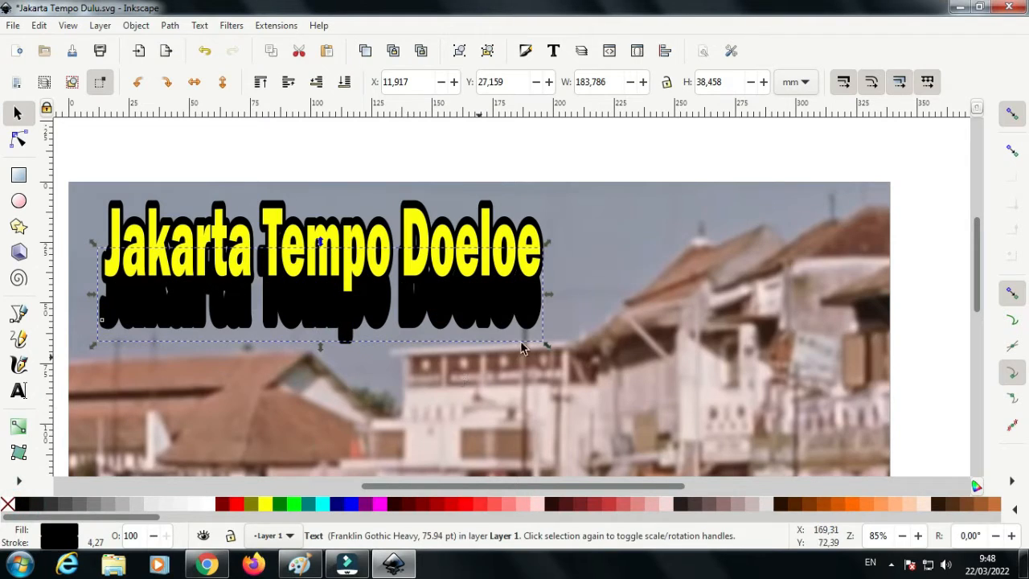
left_click(525, 52)
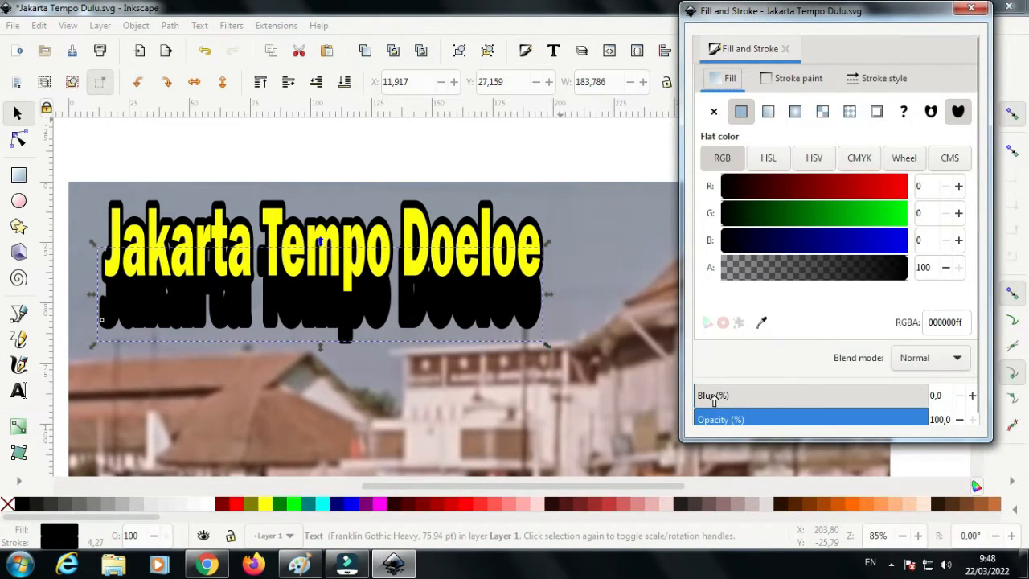
left_click_drag(713, 400, 755, 398)
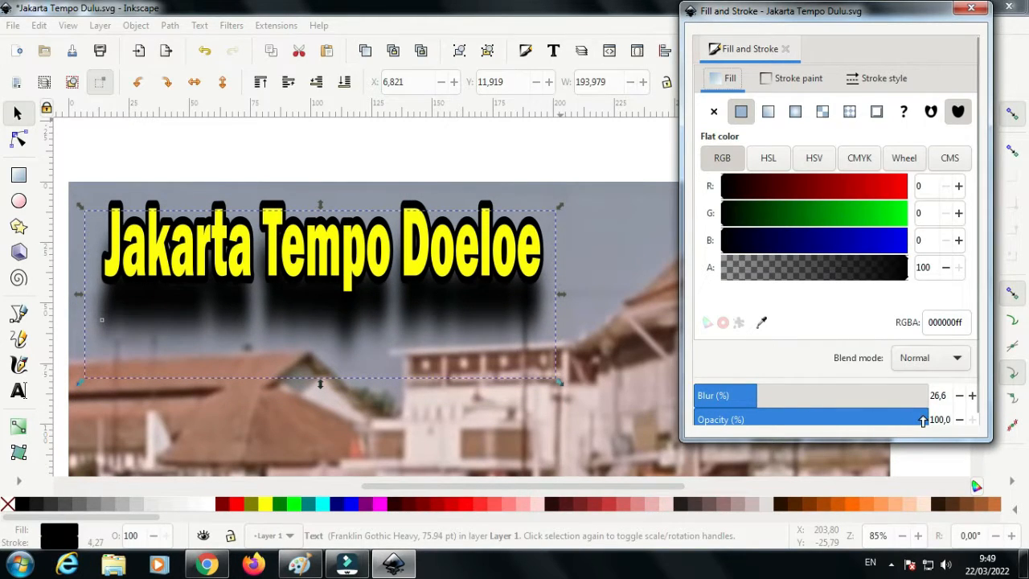
left_click_drag(923, 421, 866, 422)
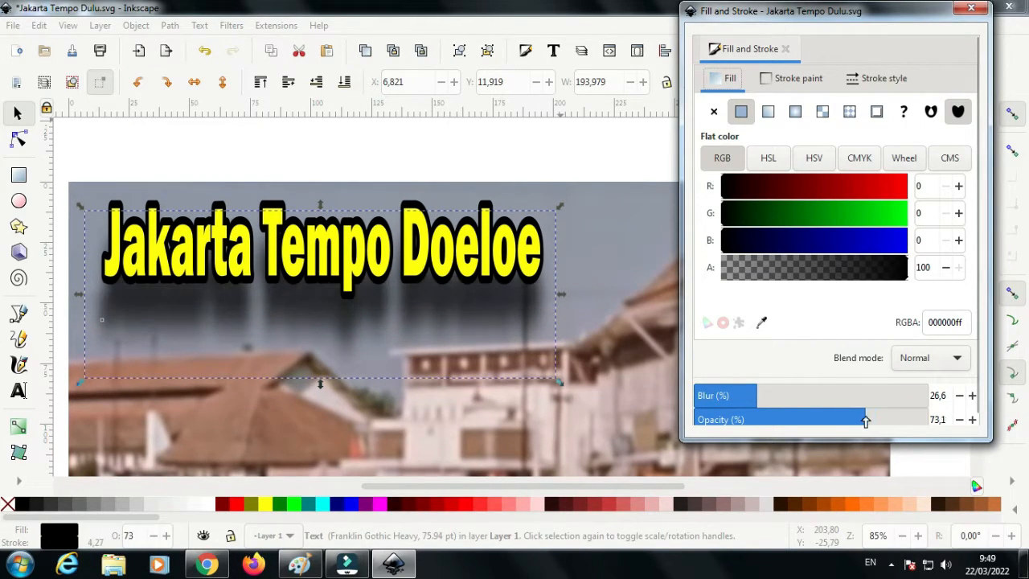
left_click(972, 8)
Step: Move the yellow title down over its blurred shadow and group the two objects
left_click(530, 256)
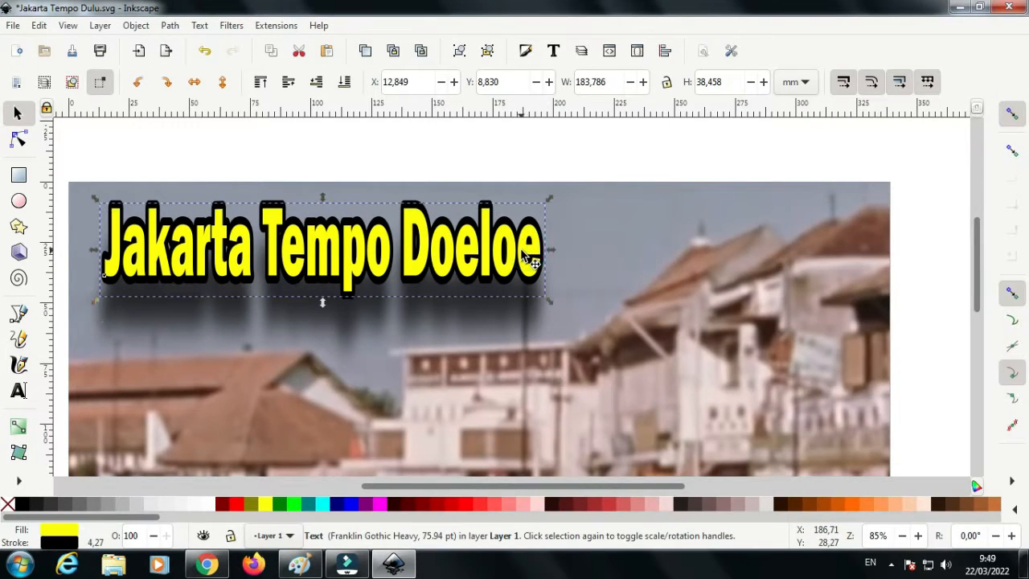
left_click_drag(529, 256, 527, 280)
left_click(560, 154)
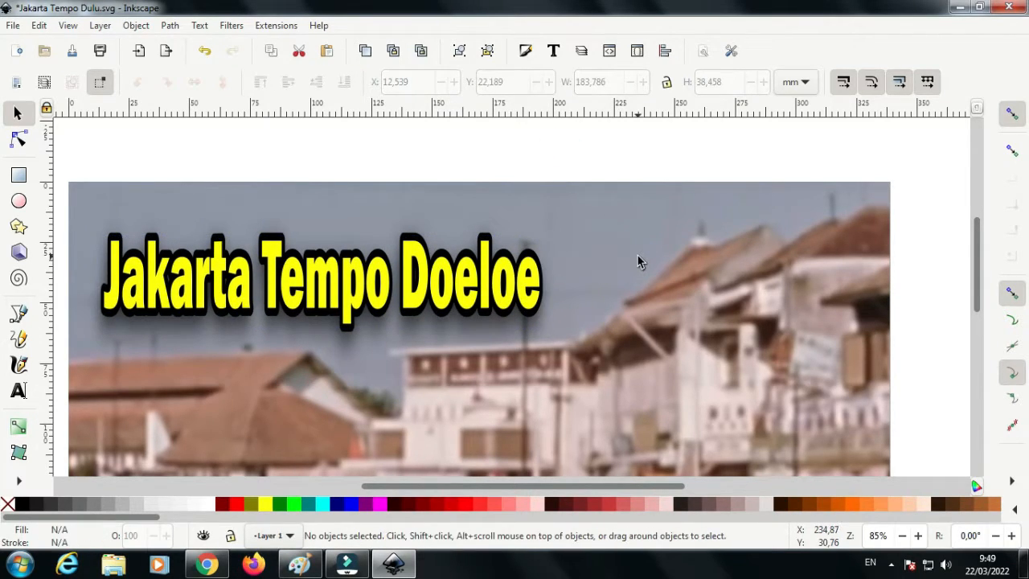
left_click_drag(239, 154, 467, 347)
left_click(459, 52)
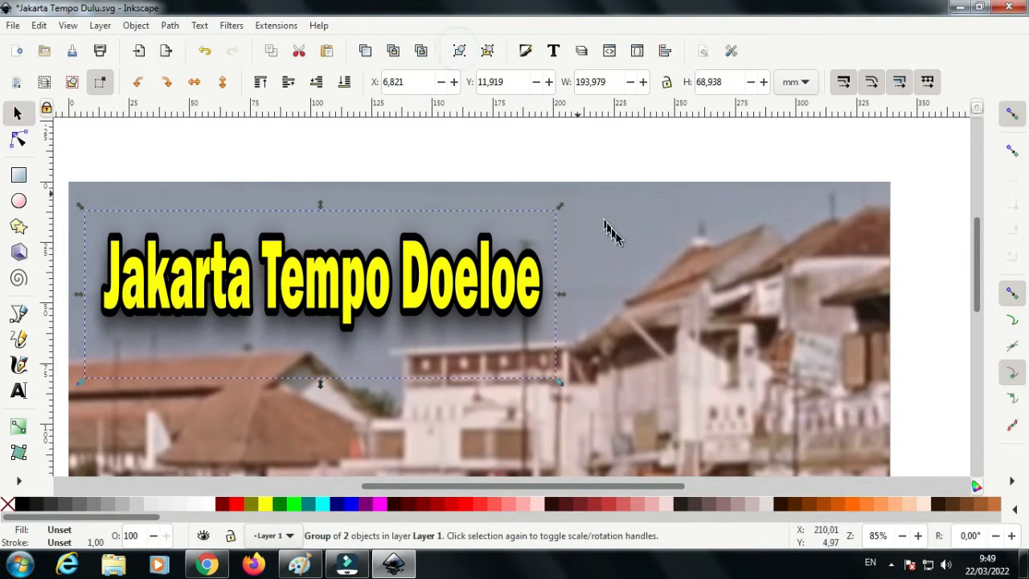
Step: Save the document and clear the selection
scroll(621, 240, "up", 2)
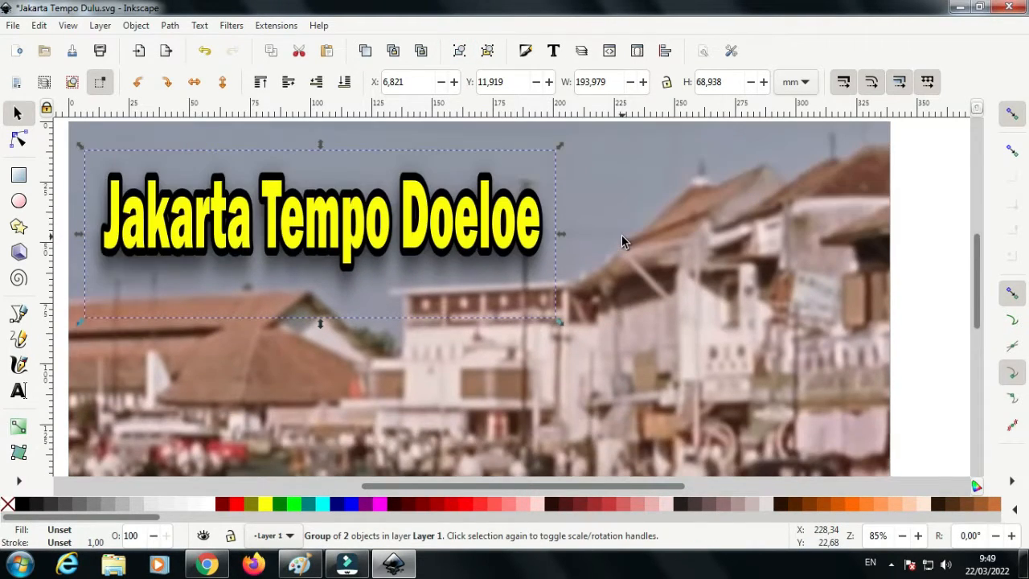
scroll(622, 240, "down", 6)
scroll(622, 239, "up", 4)
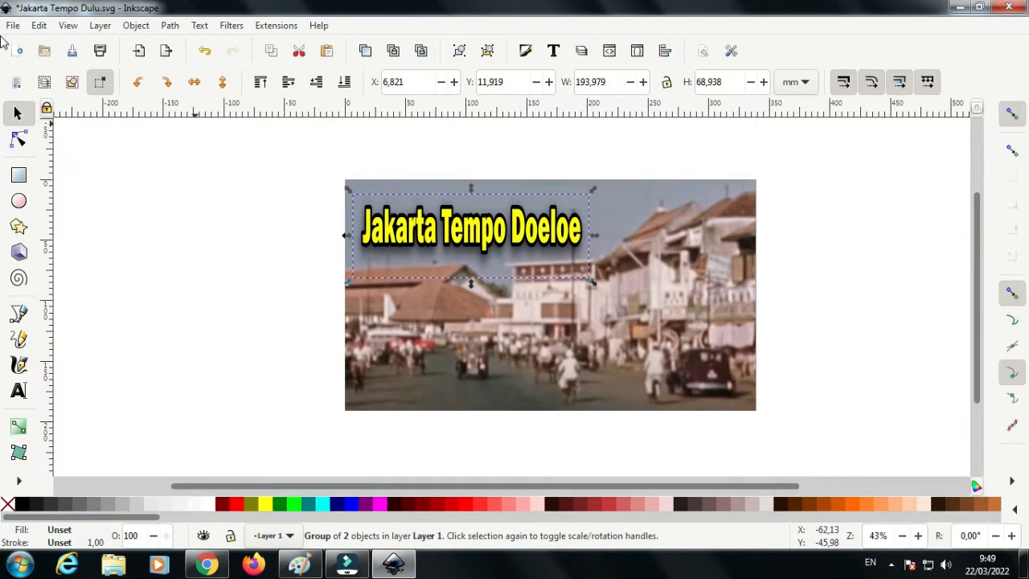
left_click(13, 30)
left_click(40, 135)
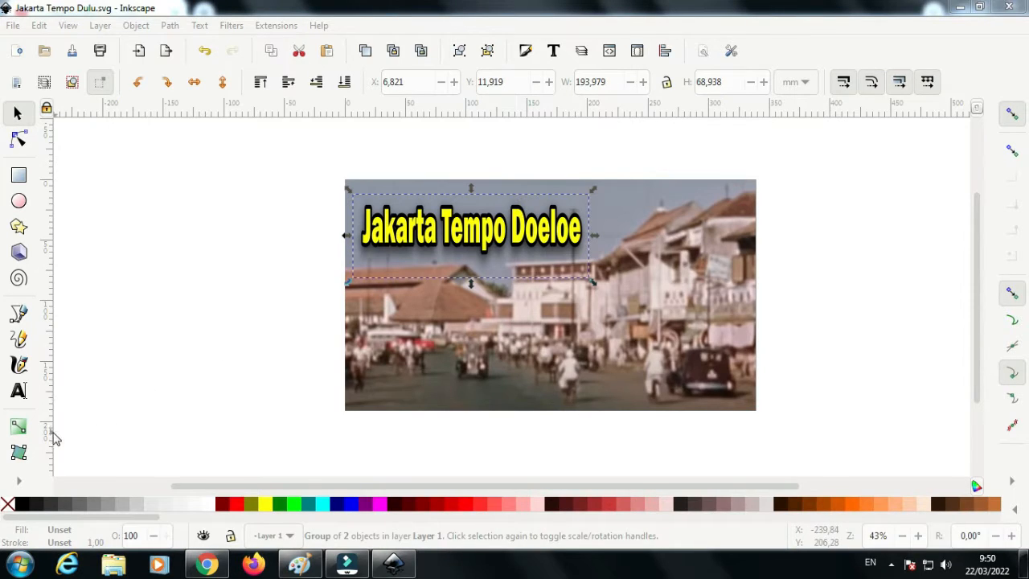
left_click(191, 385)
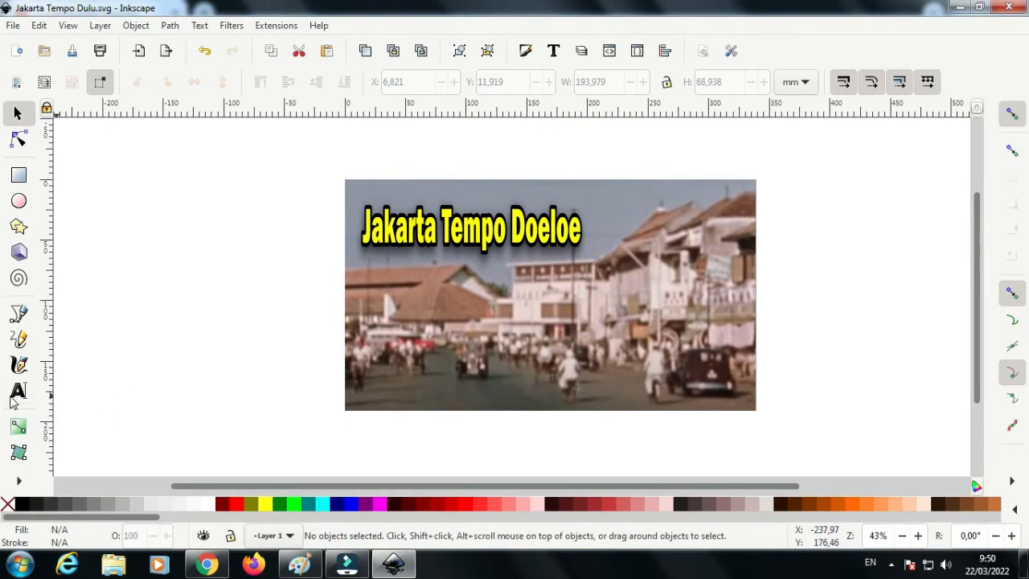
Step: Add the subtitle "Jl Pantjoran", scaled to about 109 × 15 mm, below the start of the main title
left_click(18, 386)
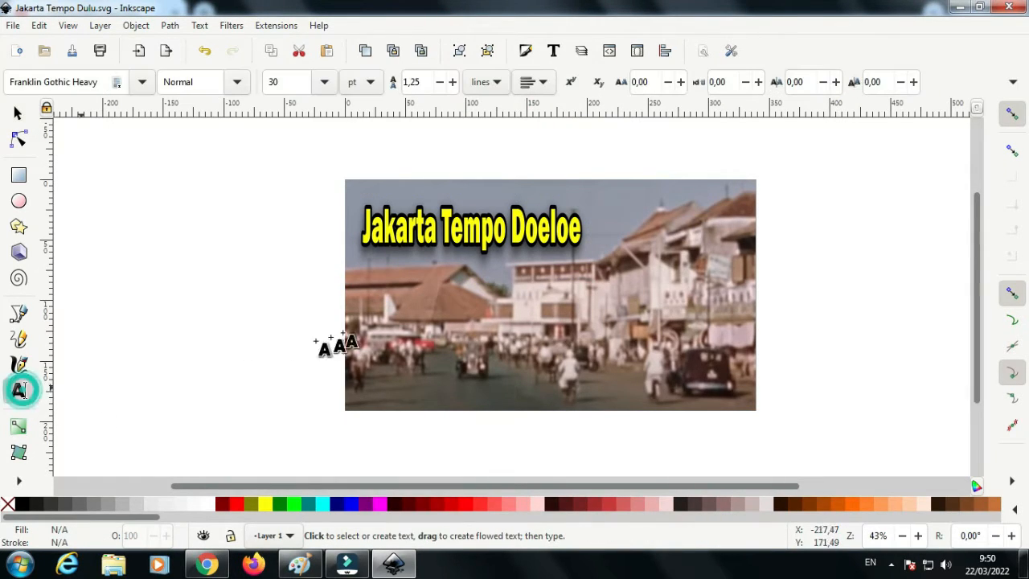
left_click(366, 299)
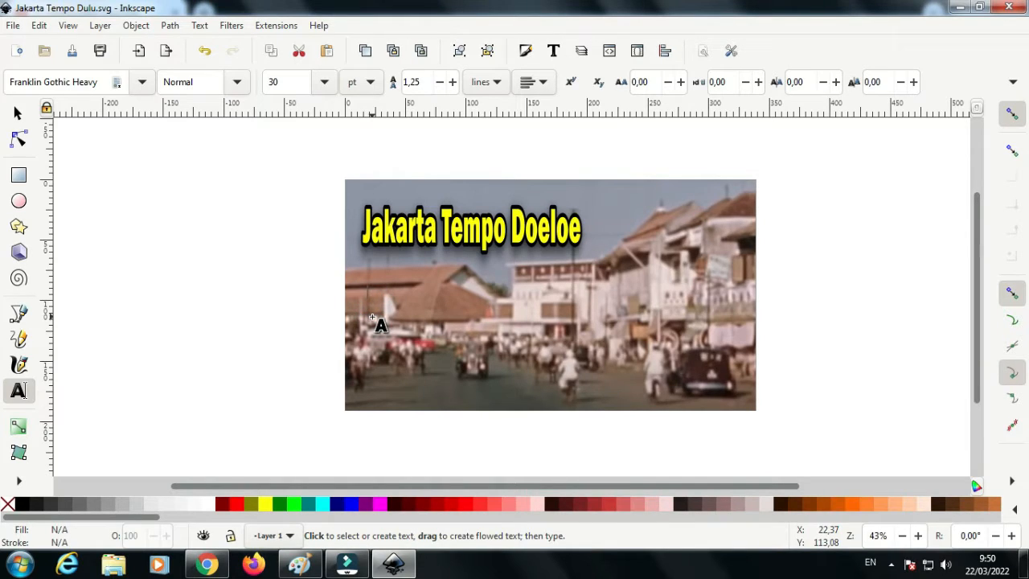
type("1")
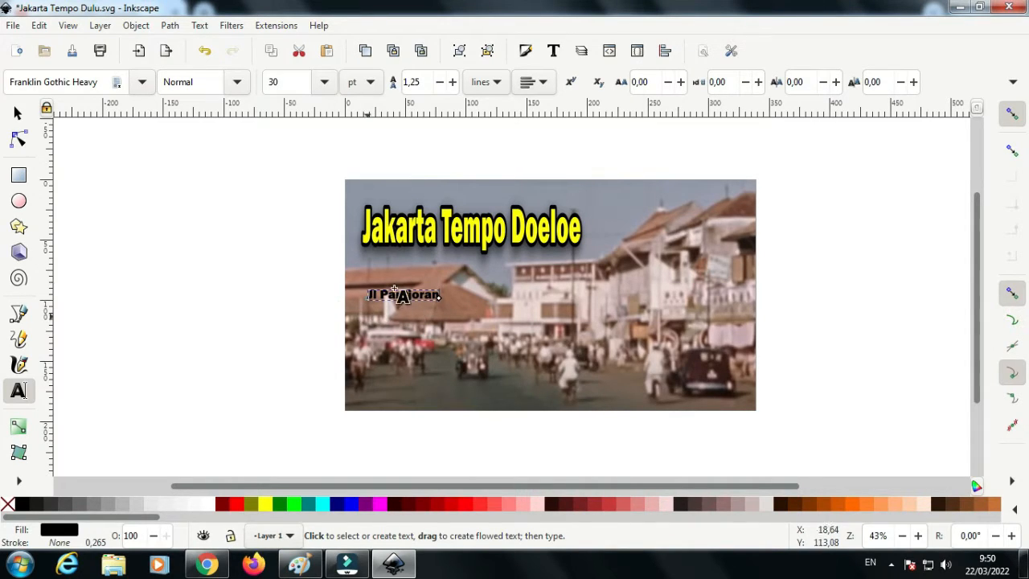
left_click(17, 115)
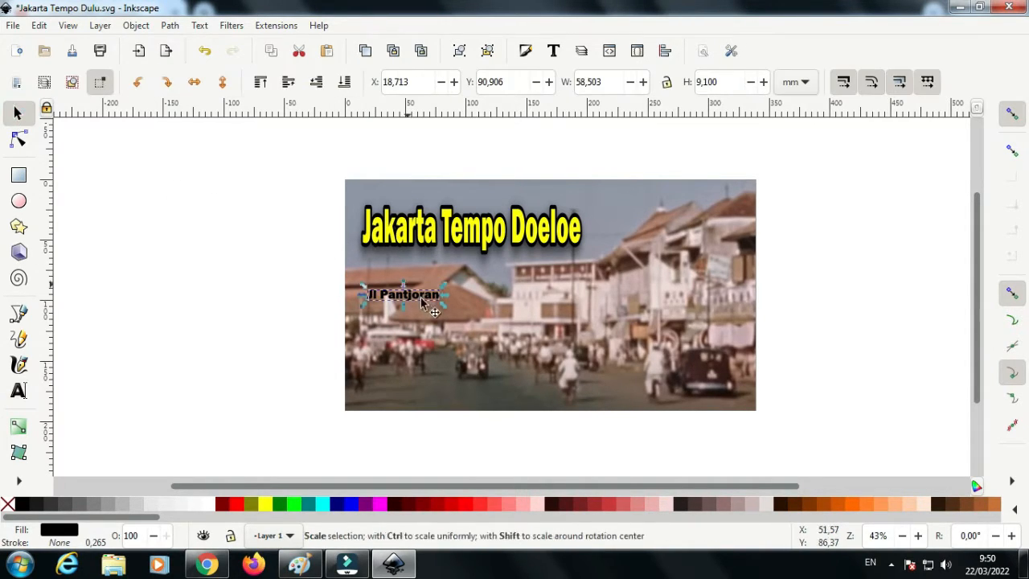
left_click_drag(442, 309, 442, 275)
left_click(458, 309)
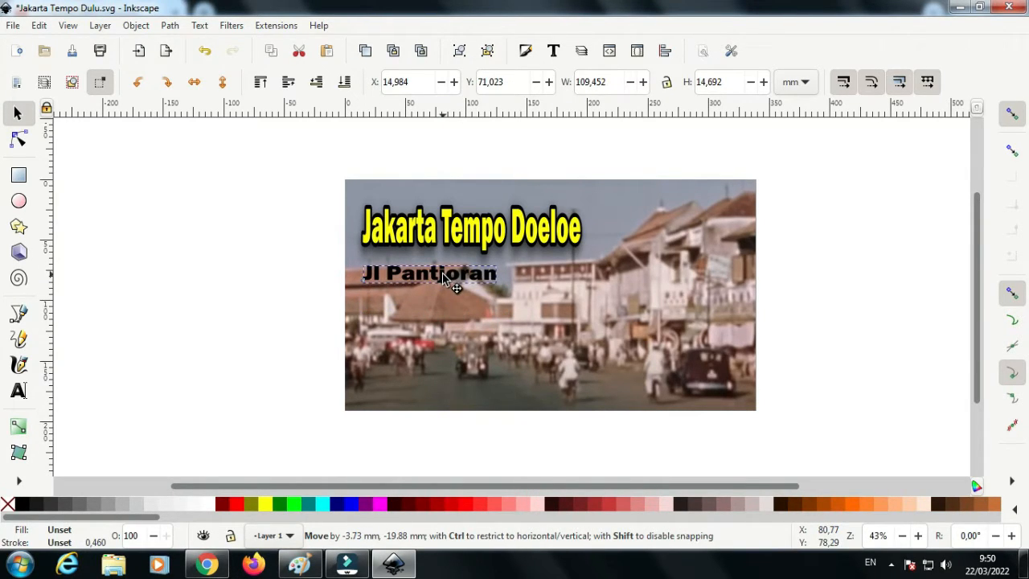
Step: Duplicate the "Jl Pantjoran" text and move the copy about 21 mm straight down
scroll(490, 278, "up", 2, "ctrl")
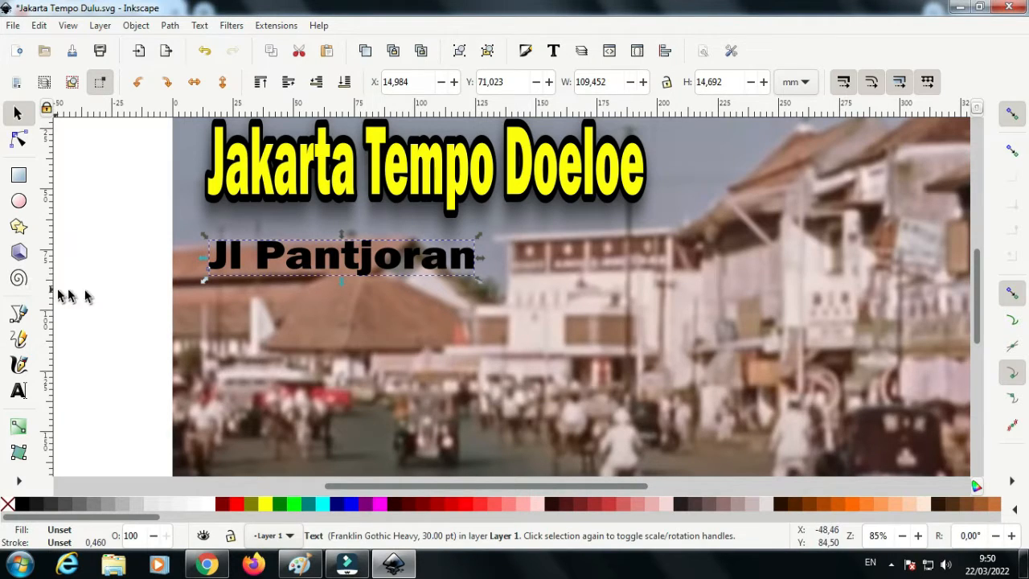
right_click(310, 272)
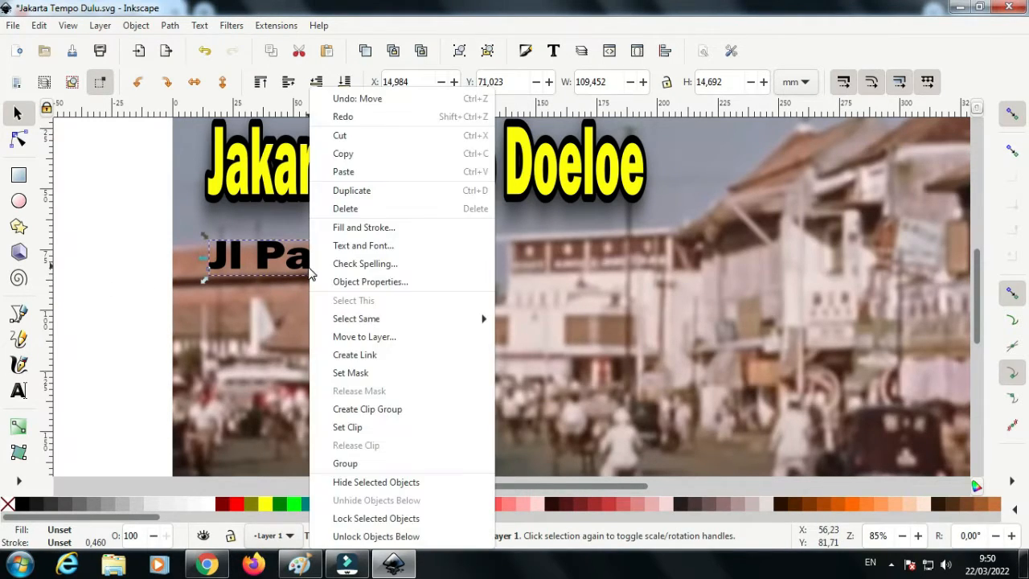
left_click(361, 193)
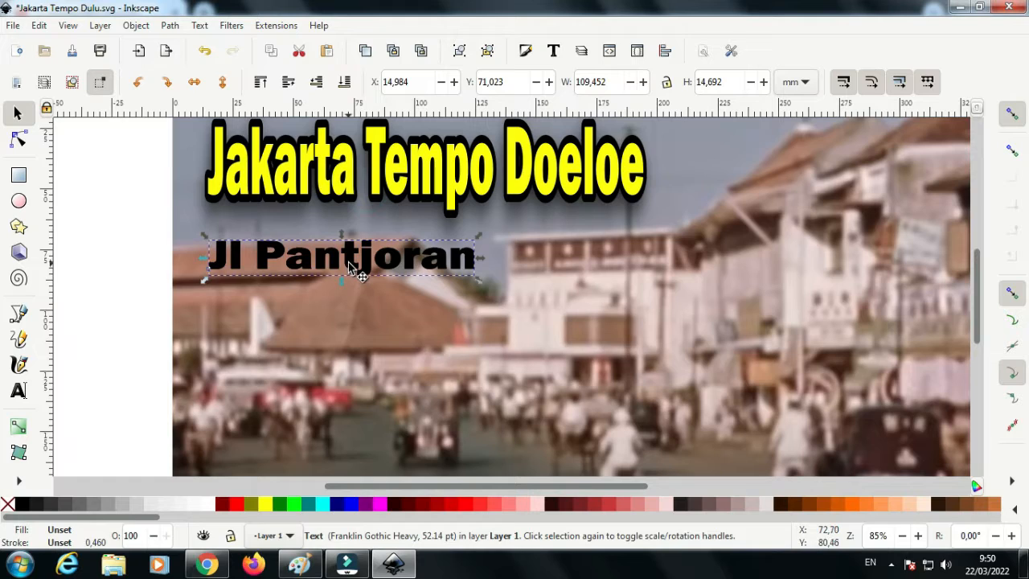
left_click_drag(347, 273, 347, 322)
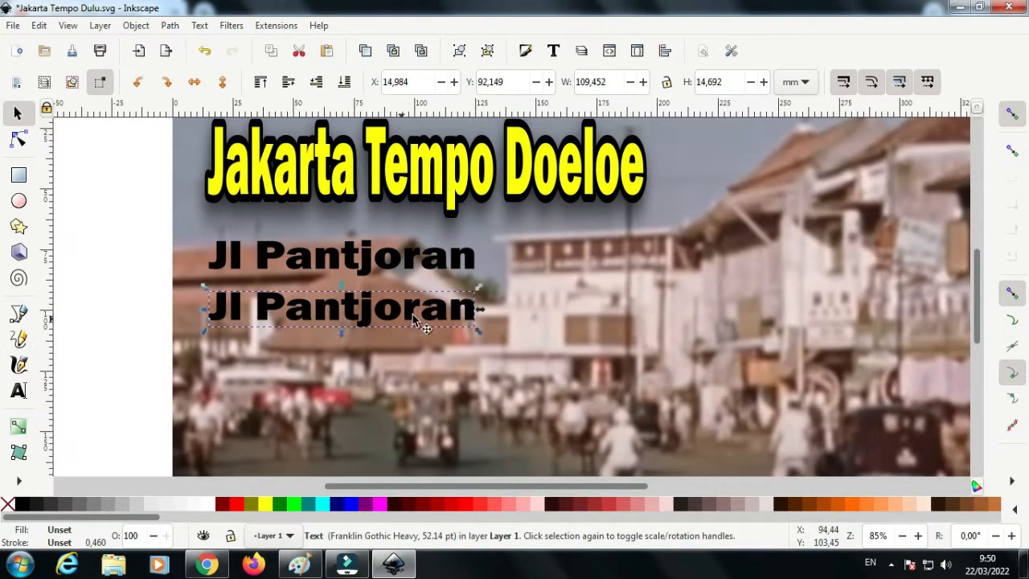
Step: Replace the lower "Jl Pantjoran" copy's text with "Tahun 1941" and clear the selection
double_click(478, 315)
left_click_drag(476, 307, 217, 311)
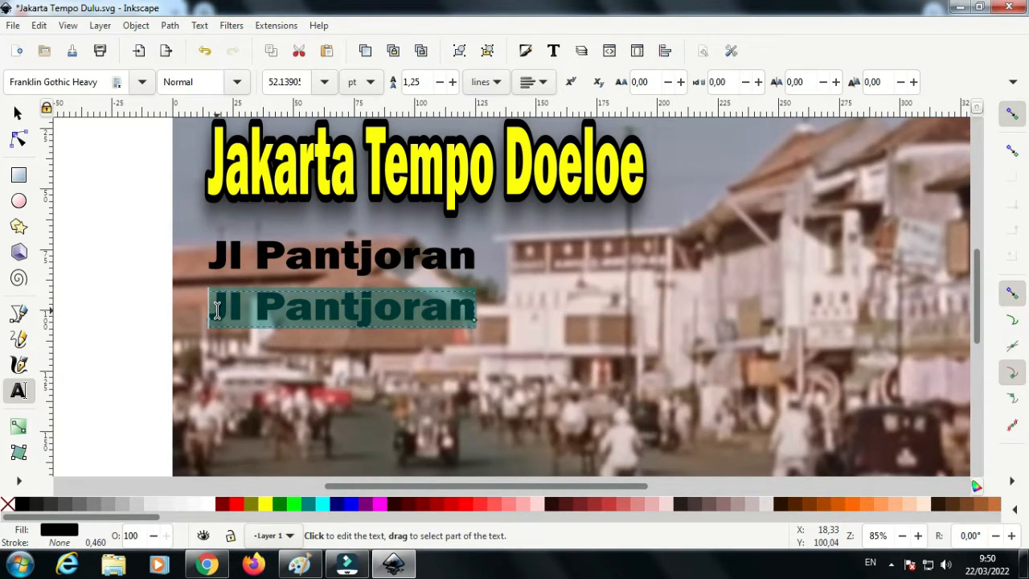
key("Delete")
type("Tahun")
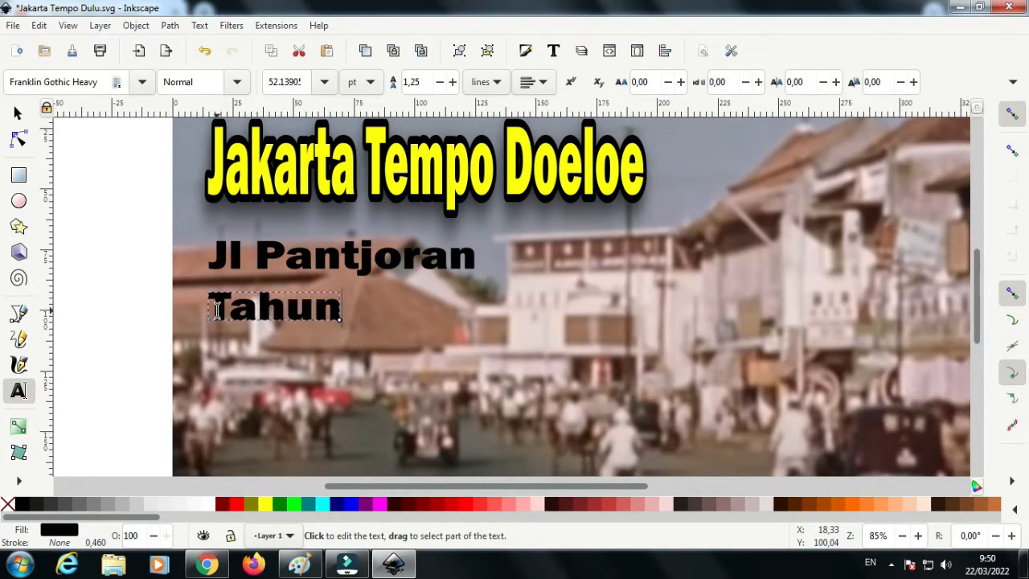
type(" 1")
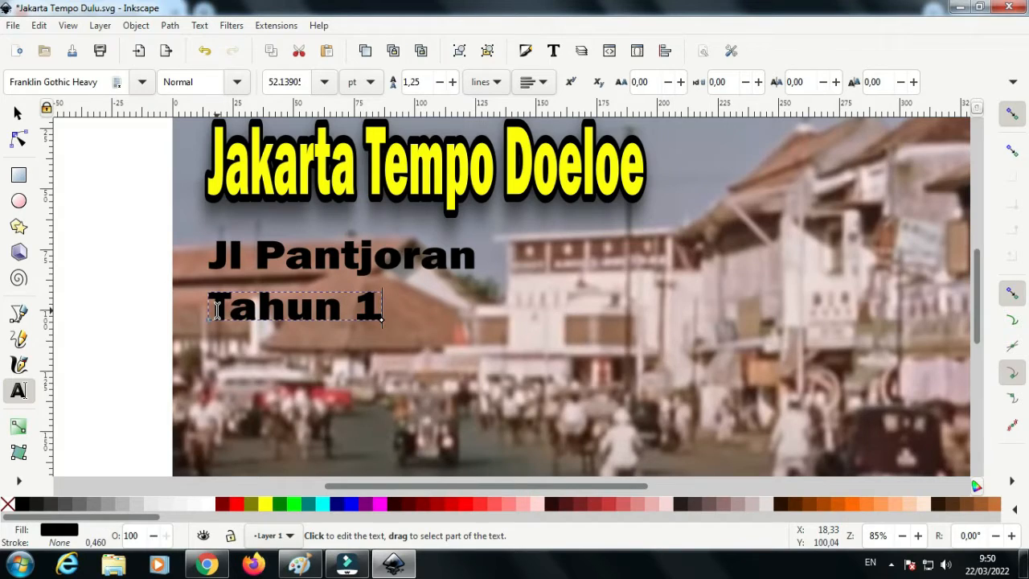
type("9")
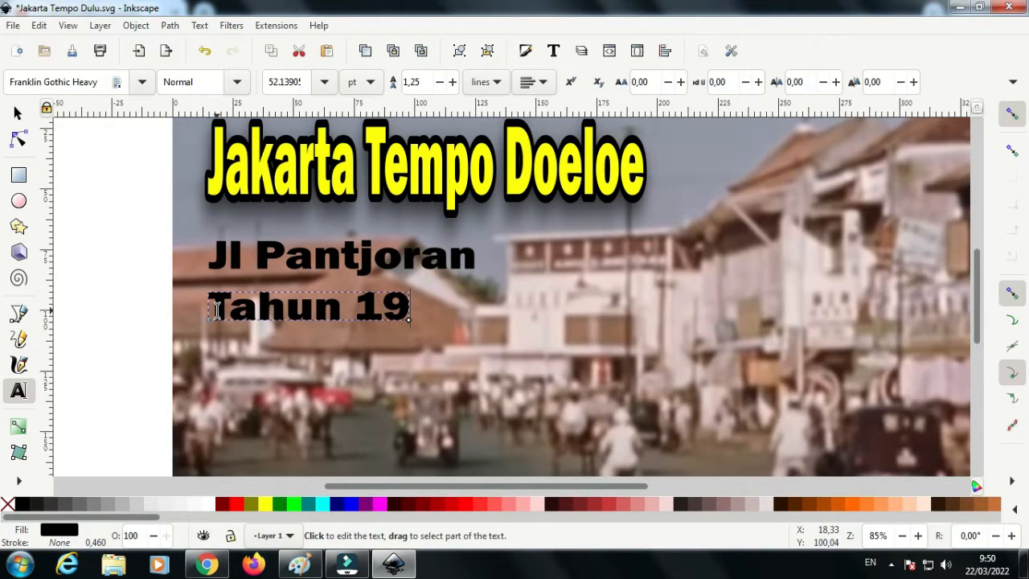
type("41")
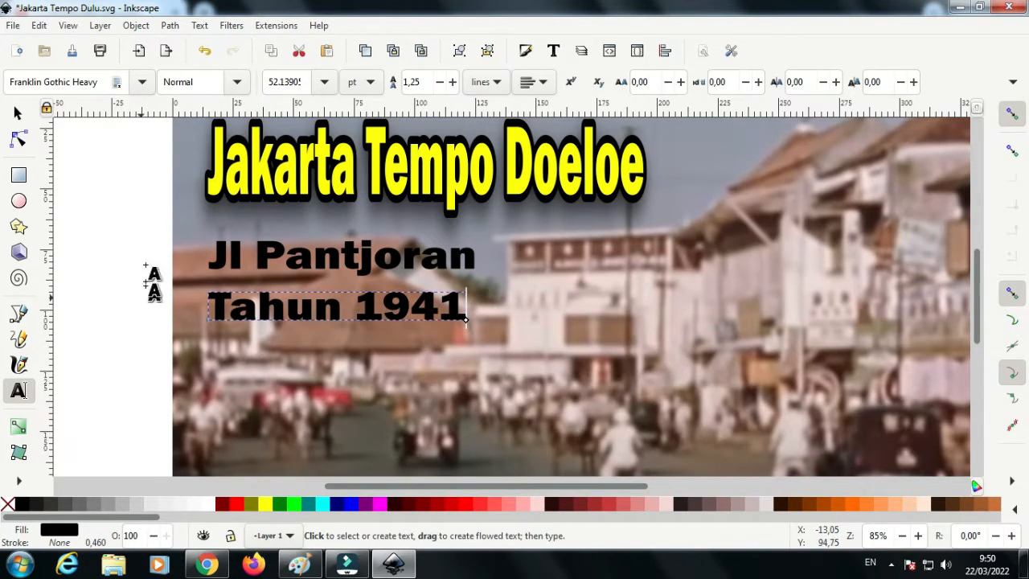
left_click(18, 114)
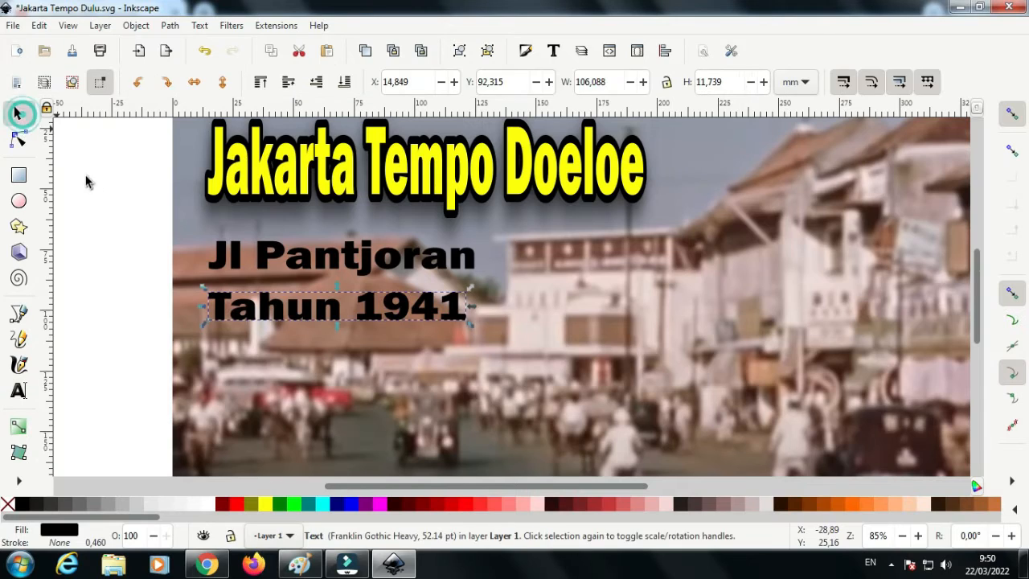
left_click(115, 256)
Step: Enlarge the "Jl Pantjoran" text to about 145 × 18 mm, keeping its upper-left corner in place
left_click(470, 267)
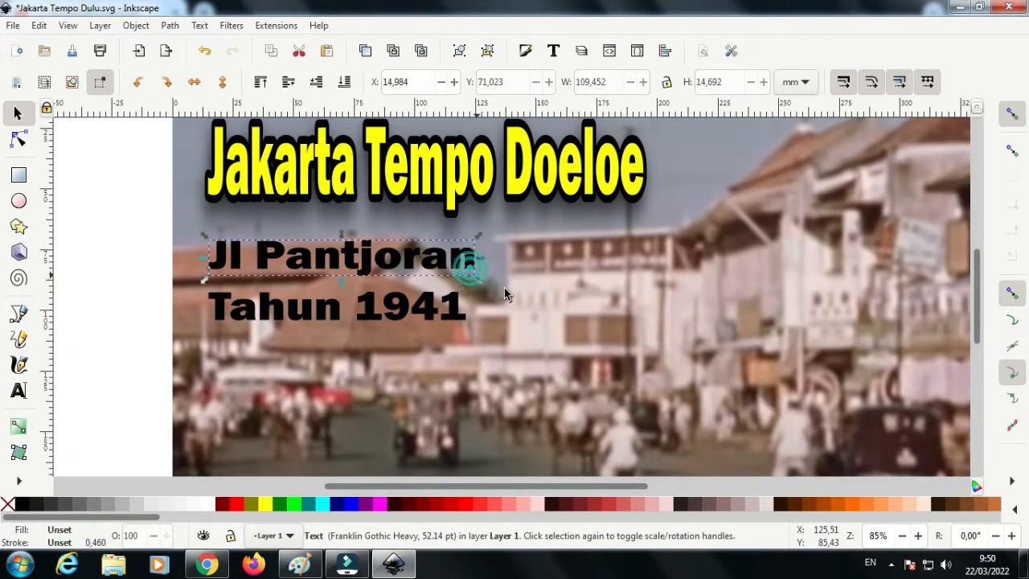
left_click_drag(479, 283, 563, 290)
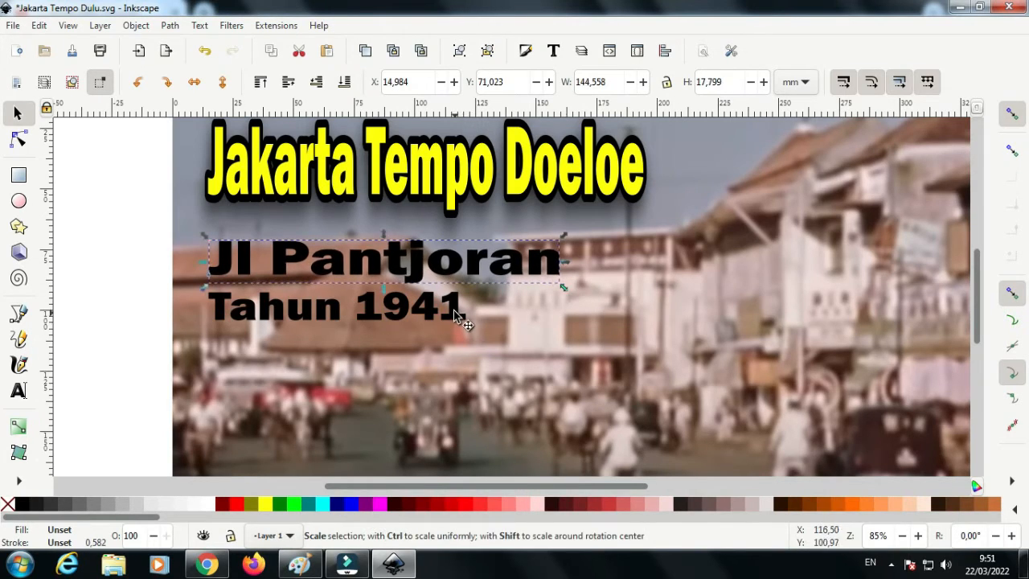
Step: Give the "Jl Pantjoran" text a magenta fill with a black stroke and save the document
left_click(380, 507)
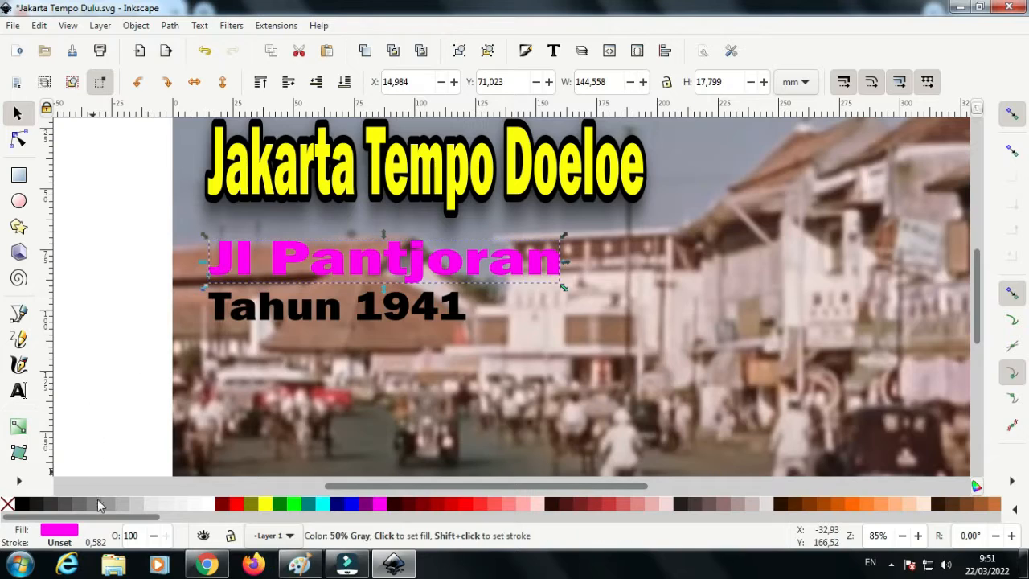
left_click(21, 504, "shift")
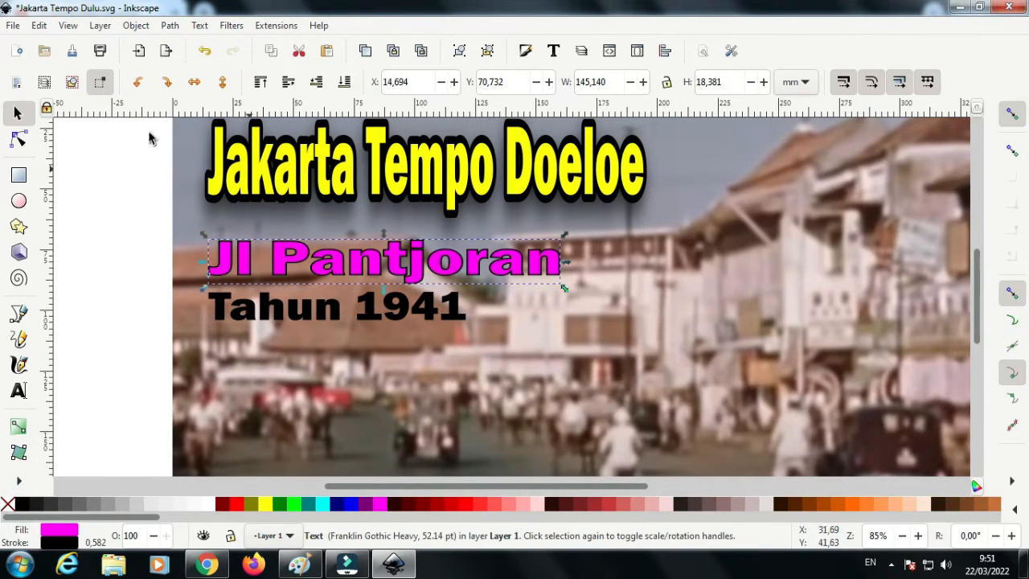
left_click(13, 26)
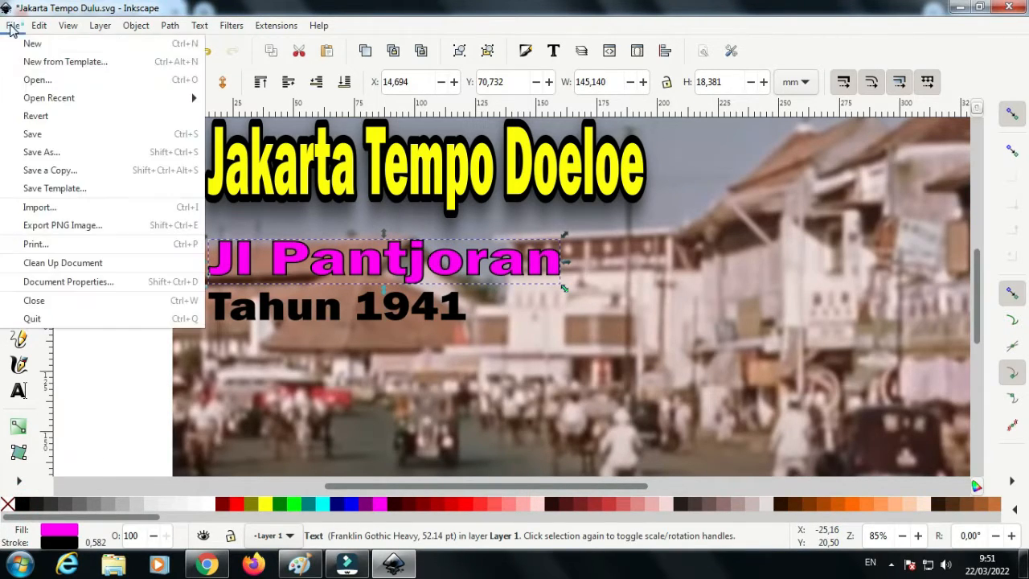
left_click(32, 133)
Step: Place the "Jl Pantjoran" stroke behind its fill, with a round join and a width of 1.782 mm
left_click(524, 52)
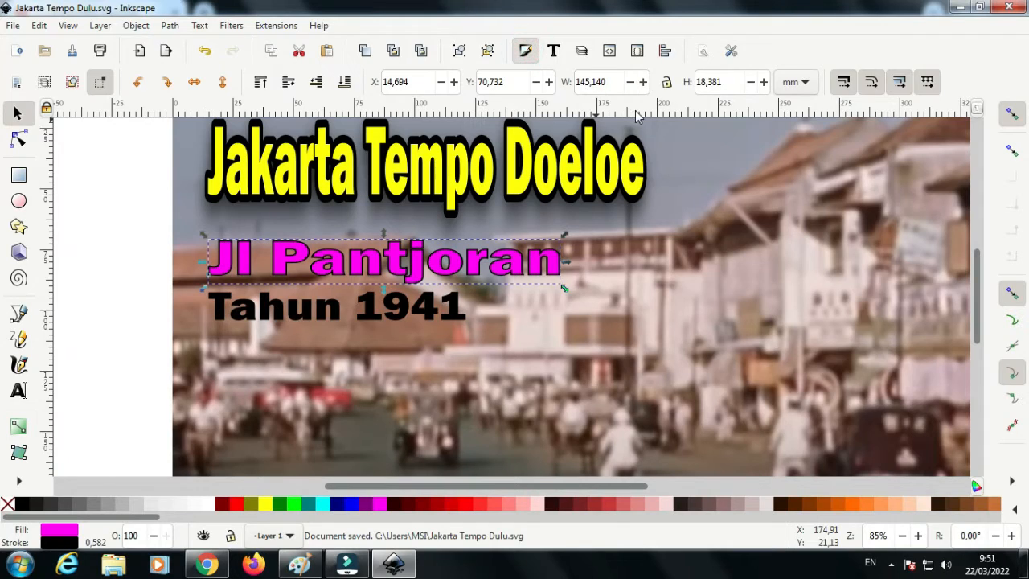
left_click(881, 80)
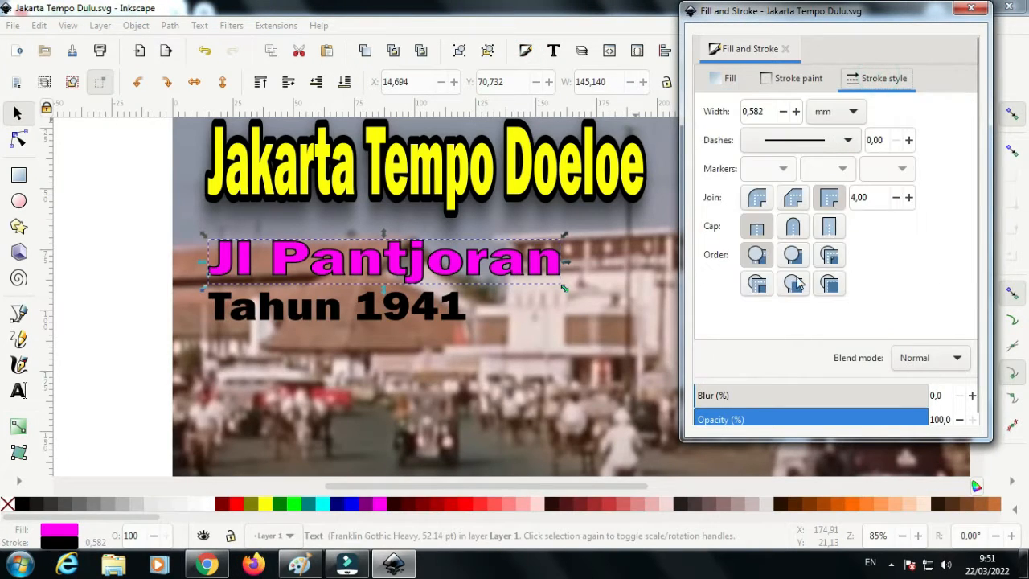
left_click(792, 283)
left_click(753, 200)
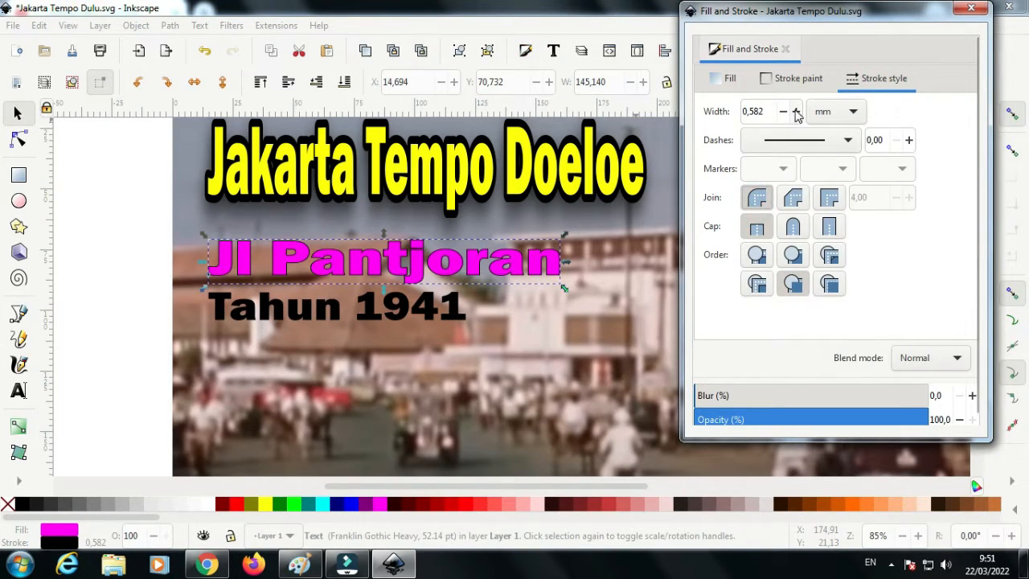
left_click(796, 112)
left_click(796, 111)
left_click(796, 112)
left_click(796, 112)
left_click(796, 112)
left_click(795, 112)
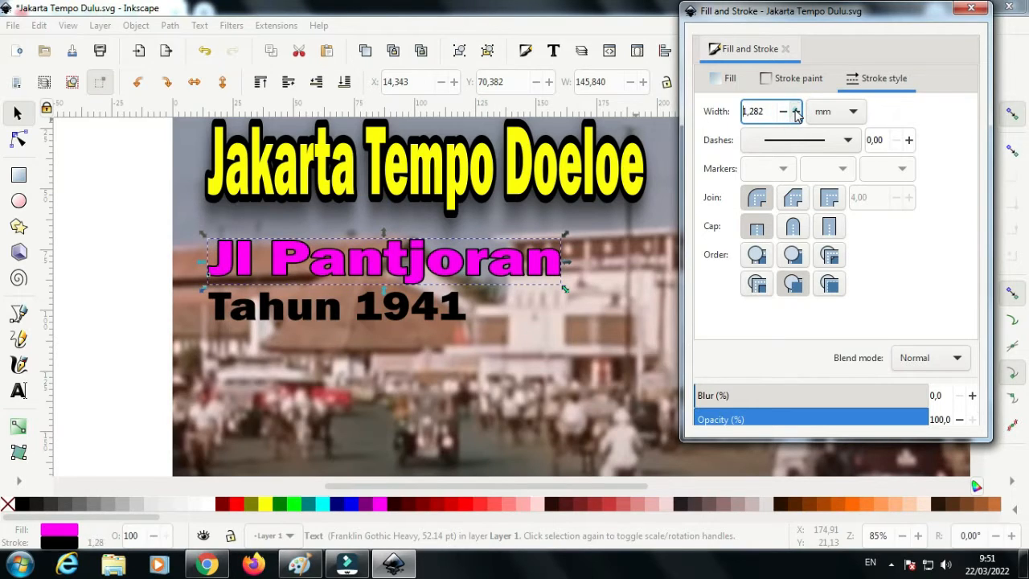
left_click(796, 112)
left_click(796, 112)
left_click(796, 112)
left_click(796, 111)
left_click(796, 112)
left_click(796, 112)
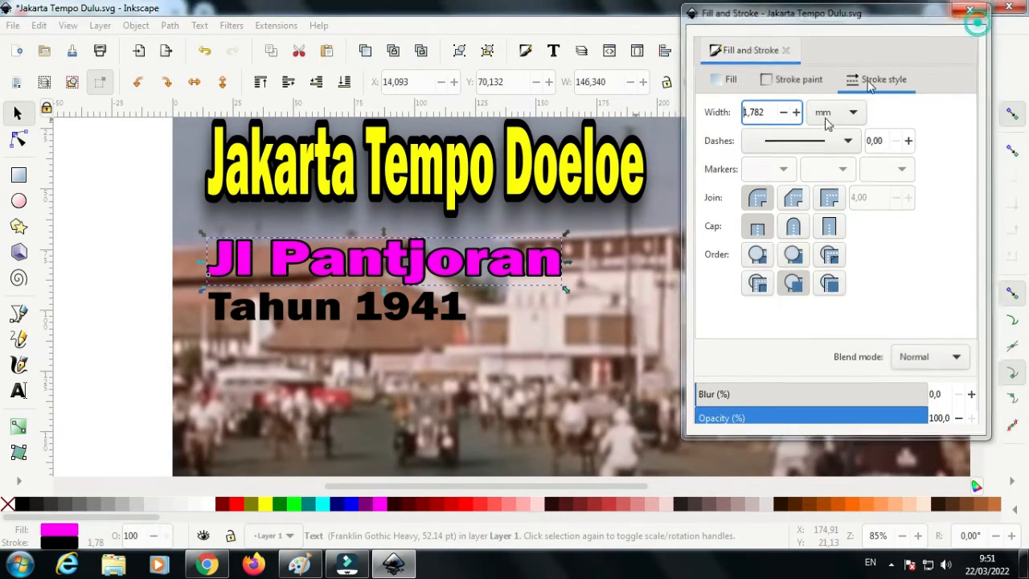
left_click(978, 11)
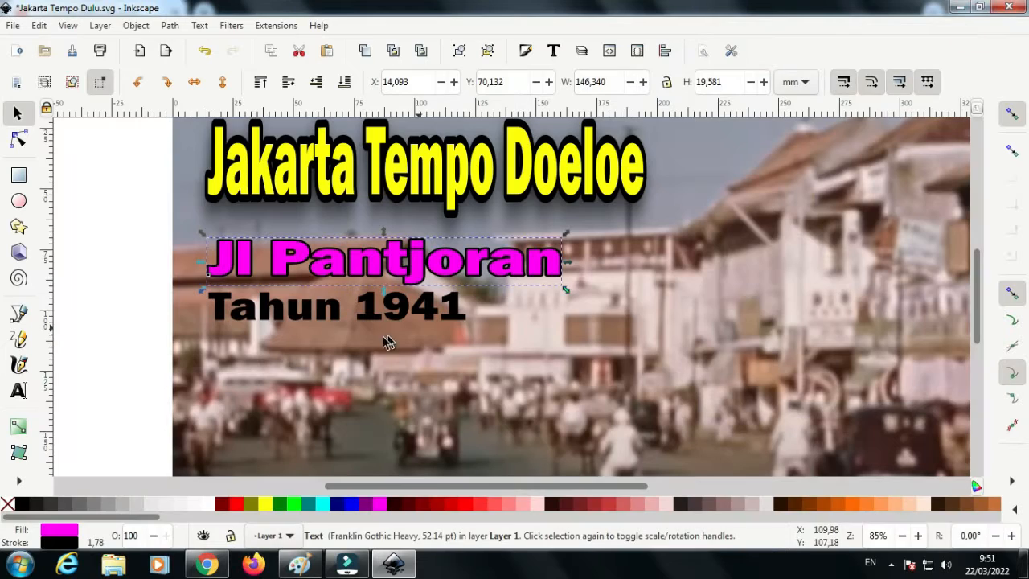
Step: Move the "Tahun 1941" text about 5 mm straight down and fill it white
left_click(333, 312)
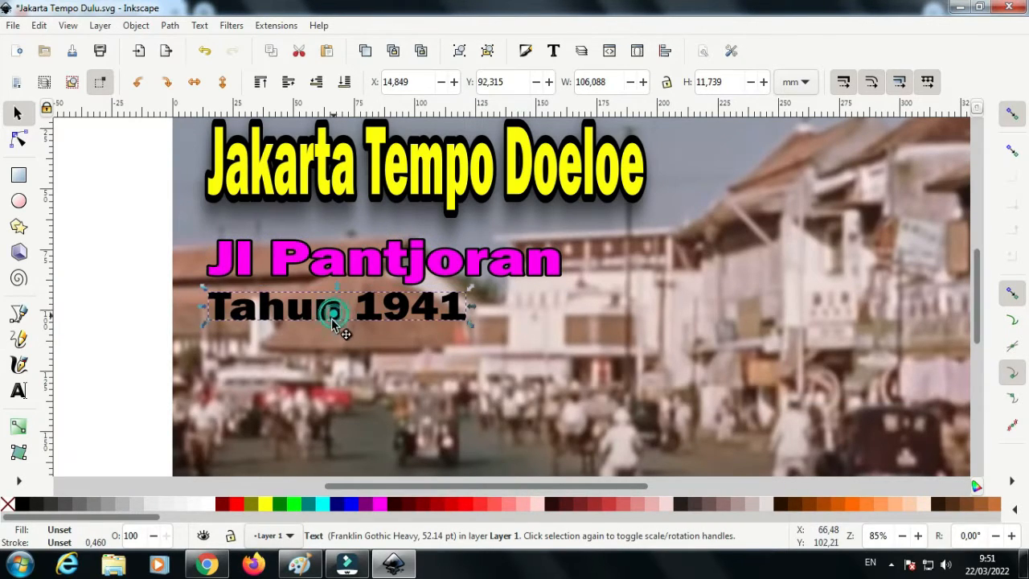
left_click_drag(336, 322, 336, 334)
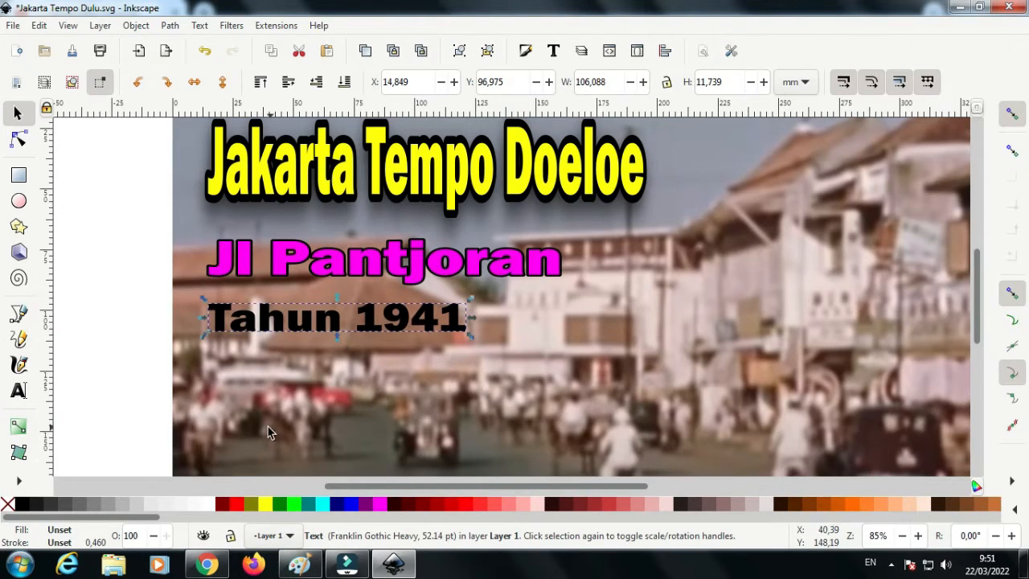
left_click(208, 503)
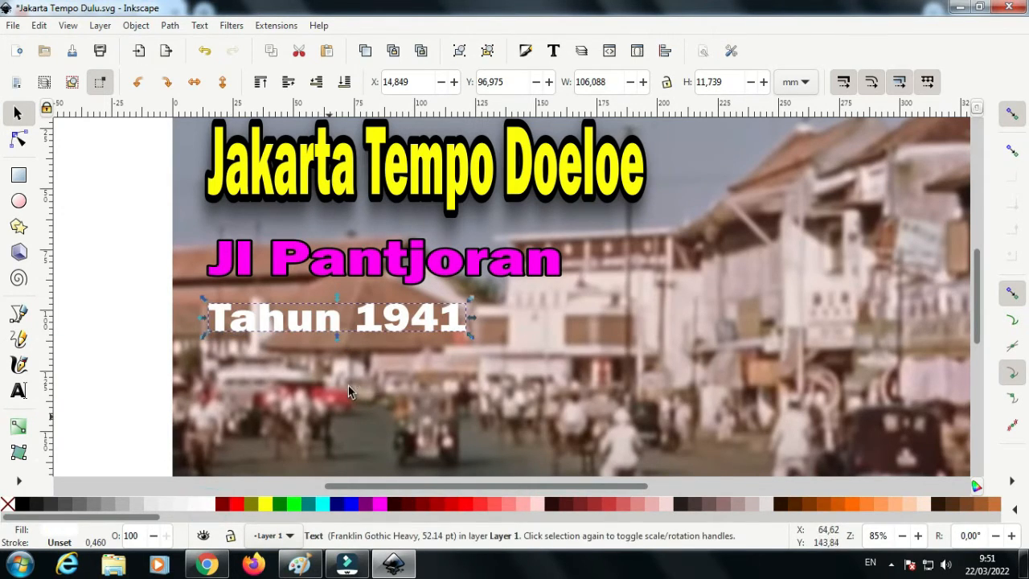
Step: Duplicate the white "Tahun 1941" text and offset one of the two about 6 mm straight up
right_click(373, 332)
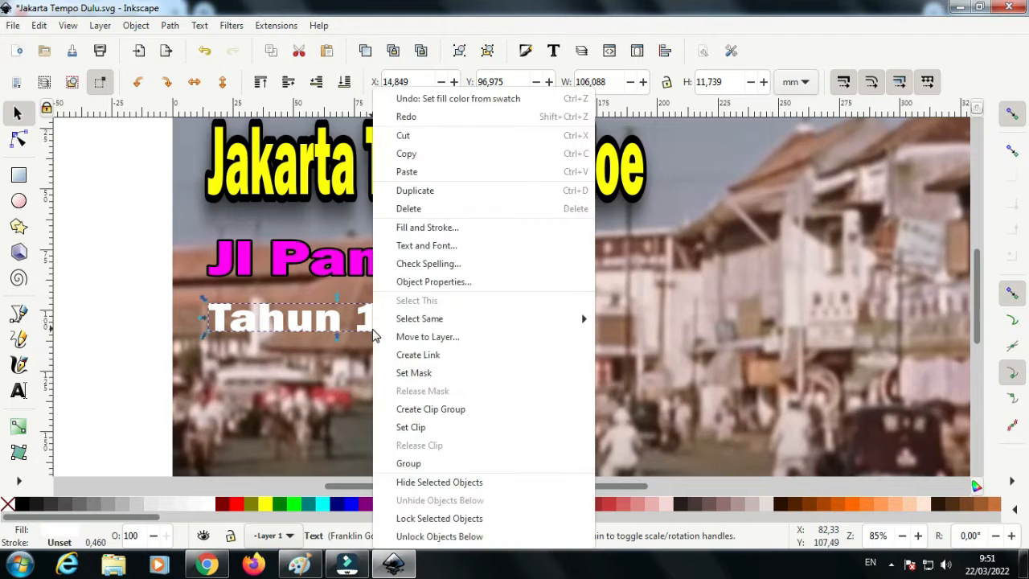
left_click(415, 193)
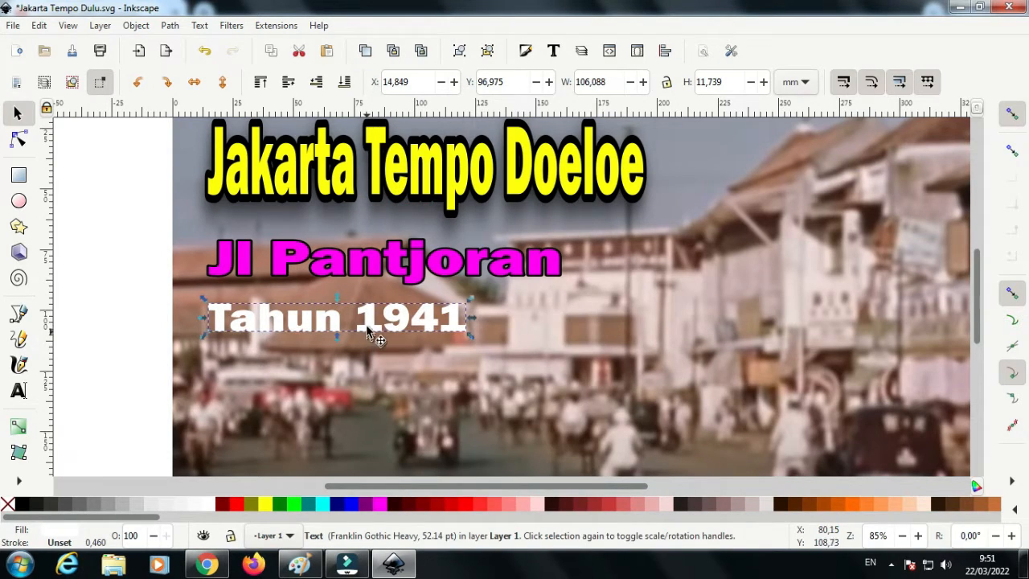
mouse_move(371, 336)
left_mouse_down()
mouse_move(370, 321)
mouse_move(373, 336)
left_mouse_up()
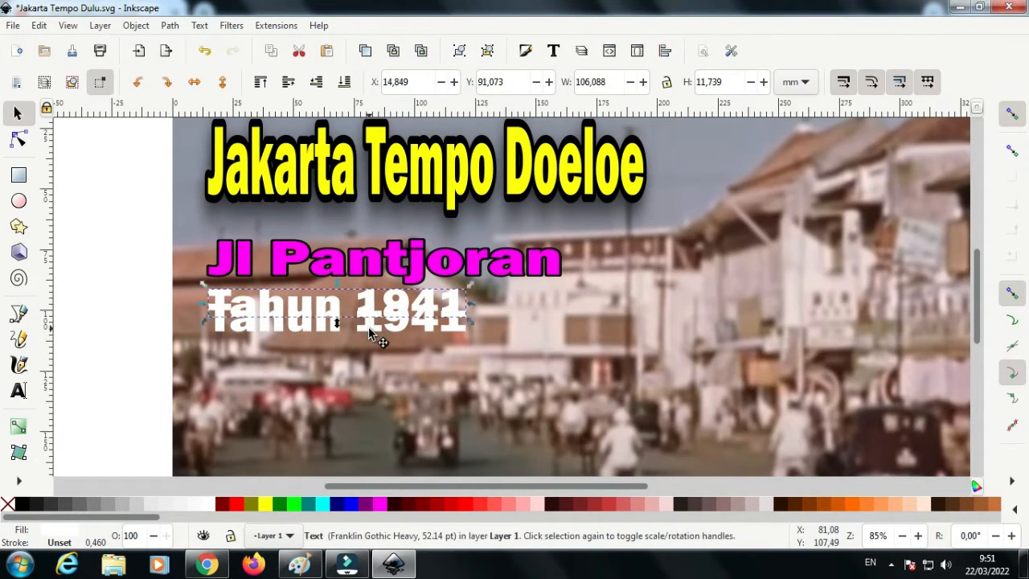
Step: Fill the lower "Tahun 1941" text black and save the document
left_click(22, 503)
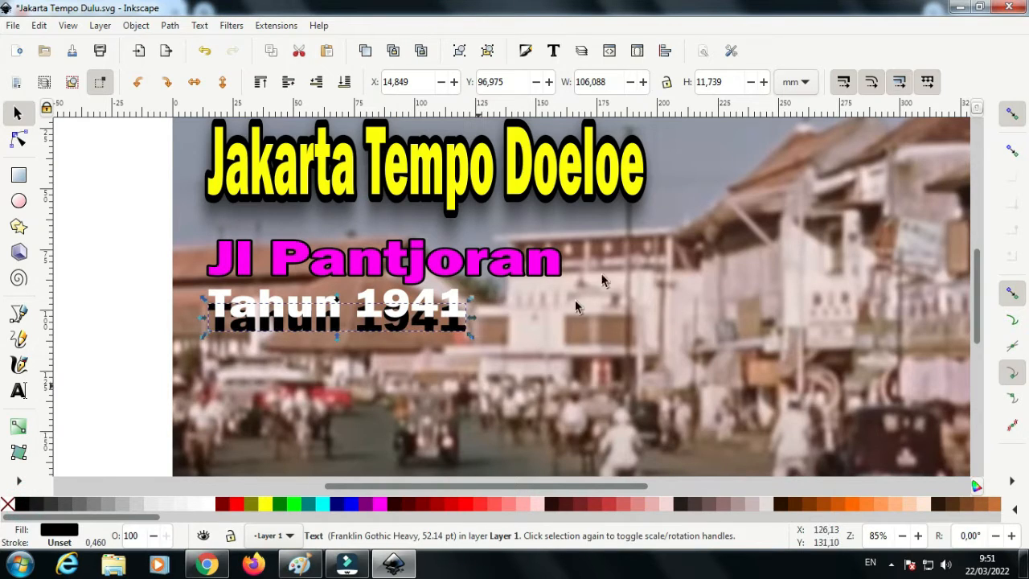
left_click(11, 26)
left_click(41, 135)
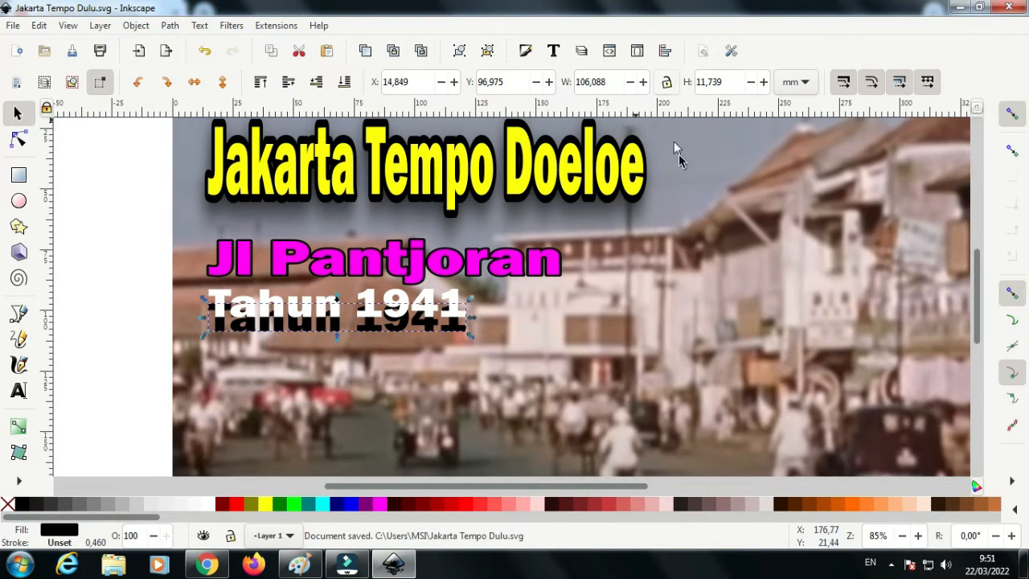
Step: Blur the black "Tahun 1941" text by 20.5% to make a soft shadow
left_click(525, 51)
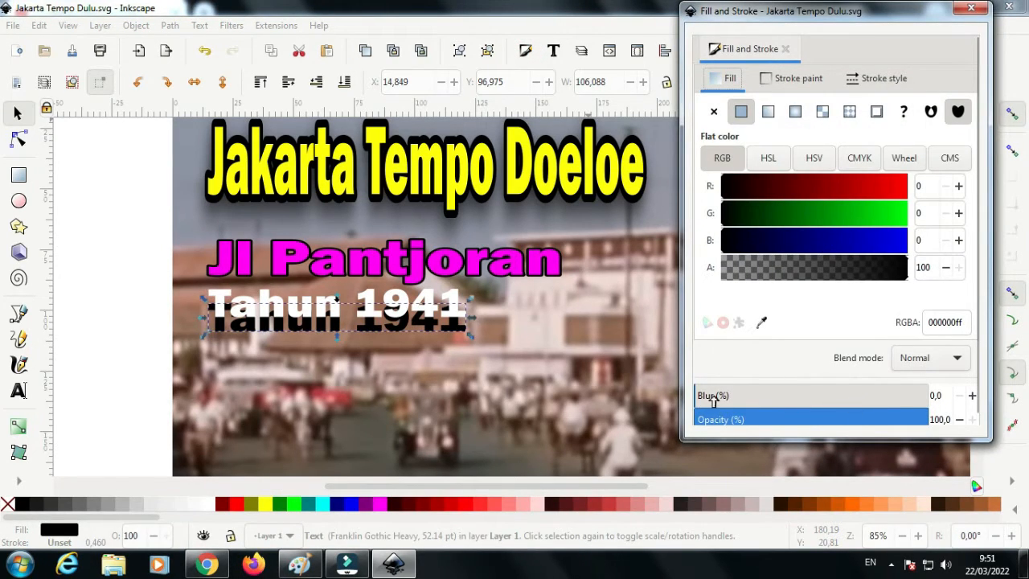
left_click_drag(705, 396, 742, 399)
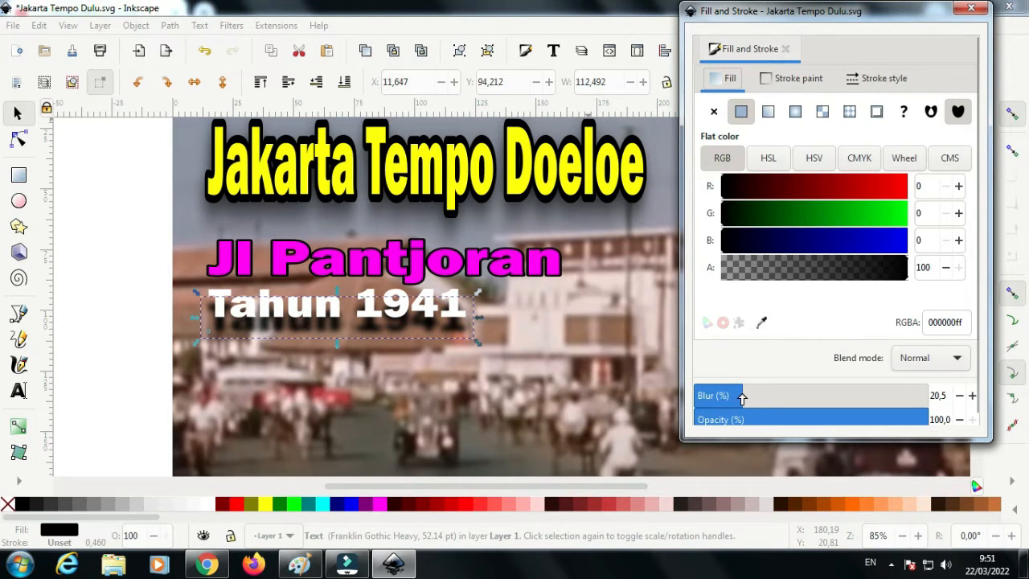
left_click(786, 48)
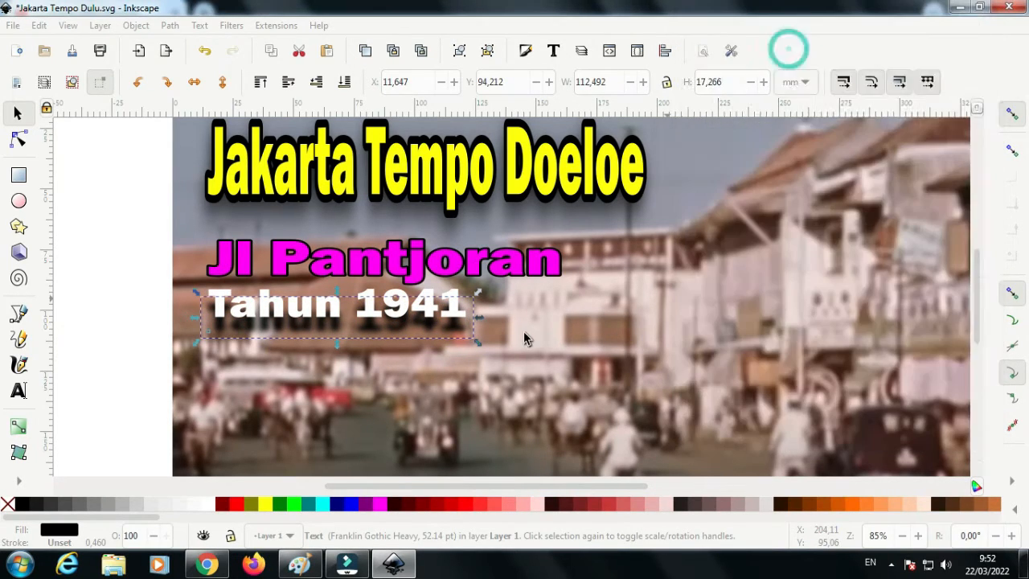
Step: Move the white "Tahun 1941" text about 4 mm down and 2 mm right over its blurred shadow, and clear the selection
scroll(463, 323, "up", 2)
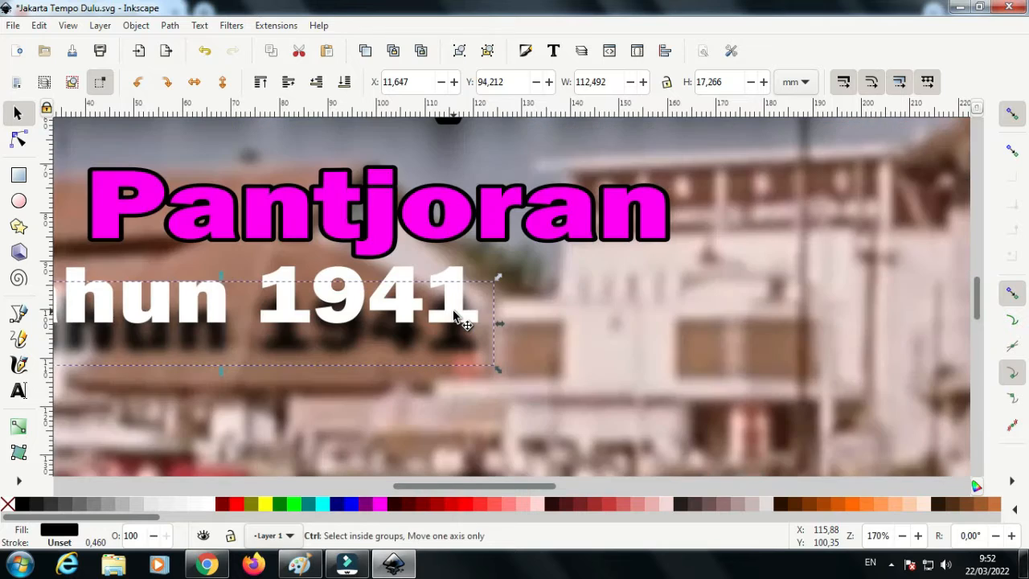
left_click(453, 306)
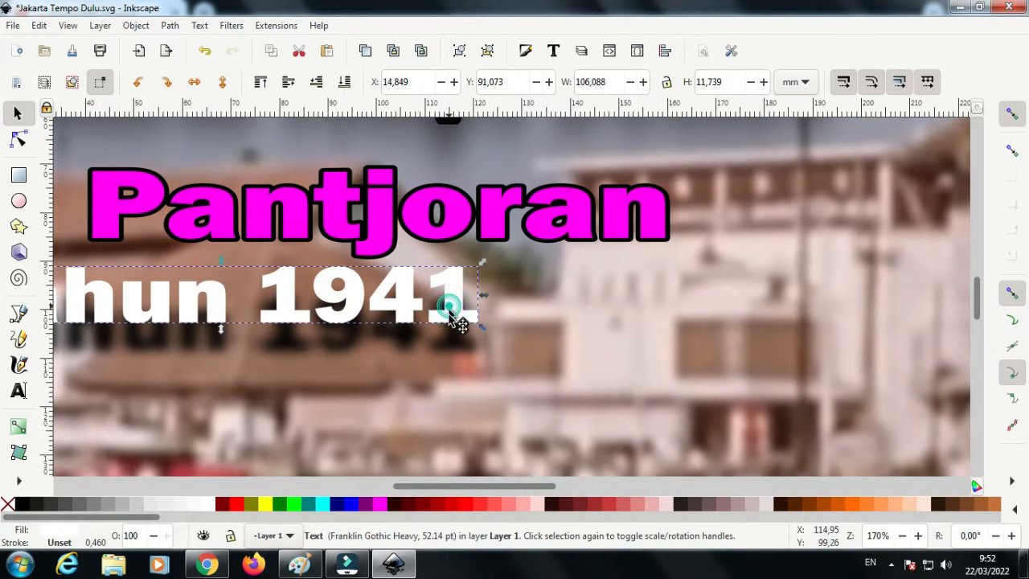
left_click_drag(455, 317, 459, 331)
scroll(427, 369, "down", 4)
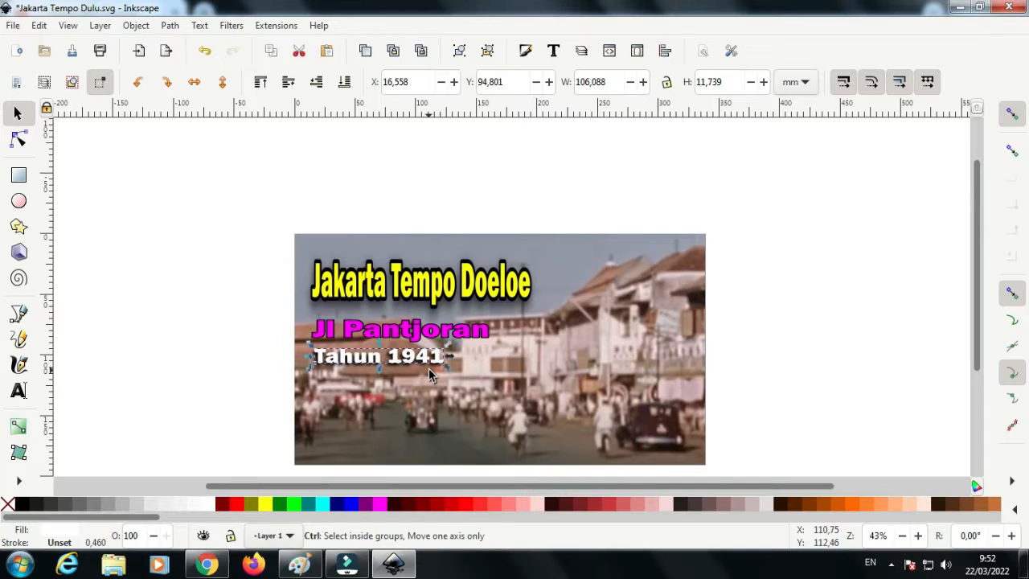
left_click(230, 379)
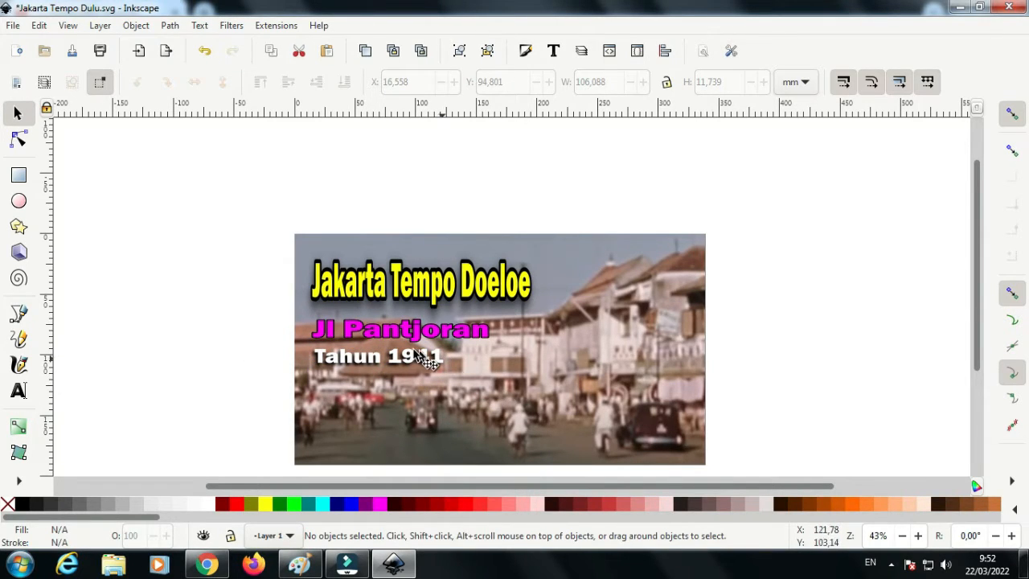
Step: Move the "Jakarta Tempo Doeloe" title straight up, and raise the "Jl Pantjoran" text about 9 mm beneath it
left_click(362, 286)
left_click_drag(371, 290, 383, 289)
left_click(383, 336)
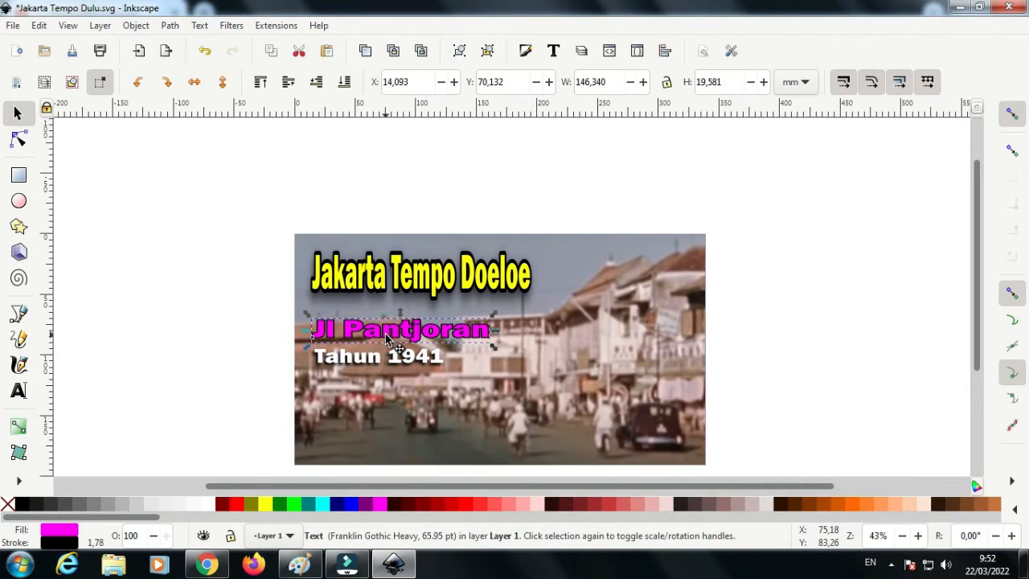
left_click_drag(385, 333, 385, 320)
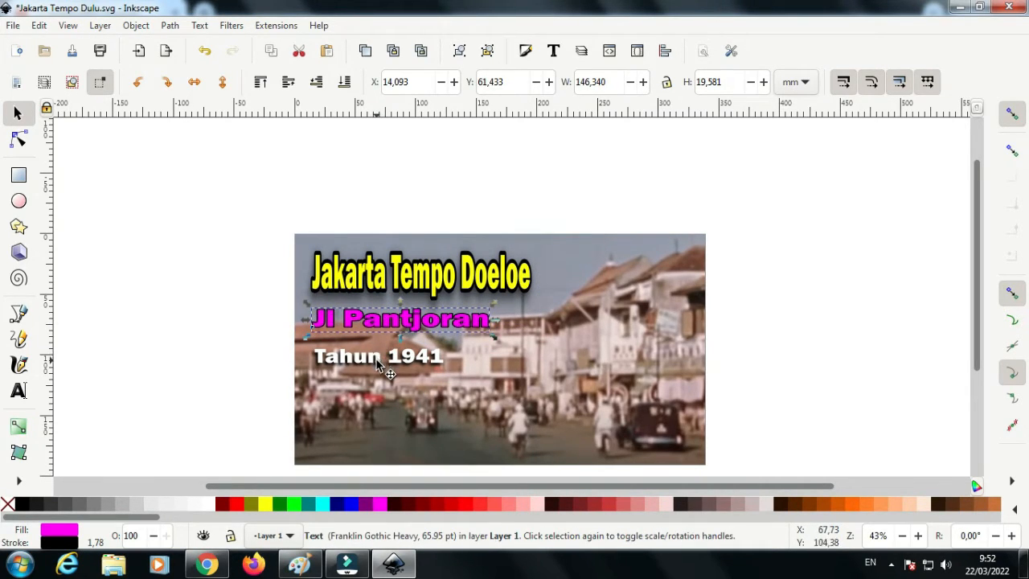
Step: Group the white "Tahun 1941" text with its shadow, move the group about 6 mm up and 2 mm left, and clear the selection
left_click_drag(272, 340, 347, 371)
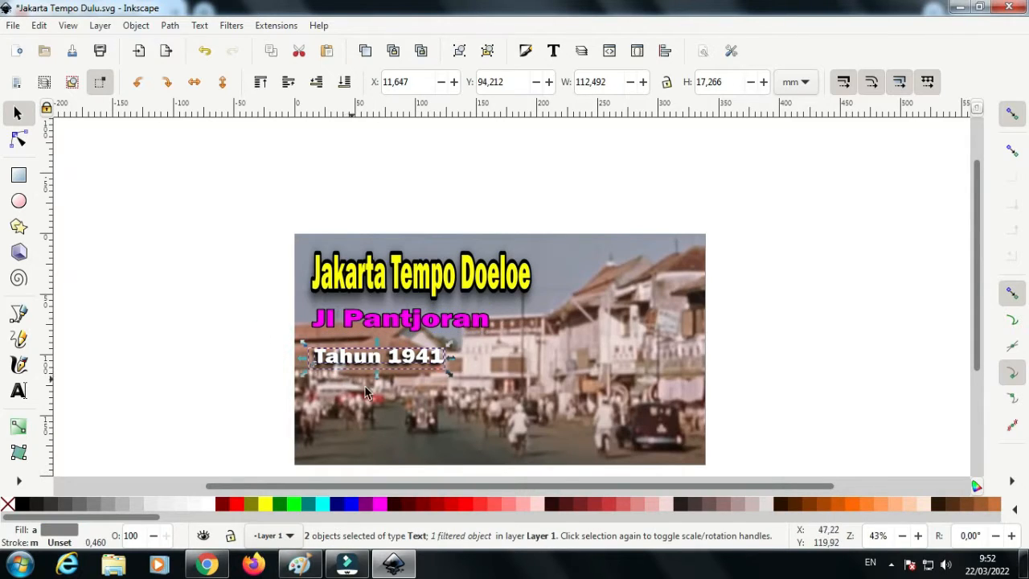
left_click(460, 51)
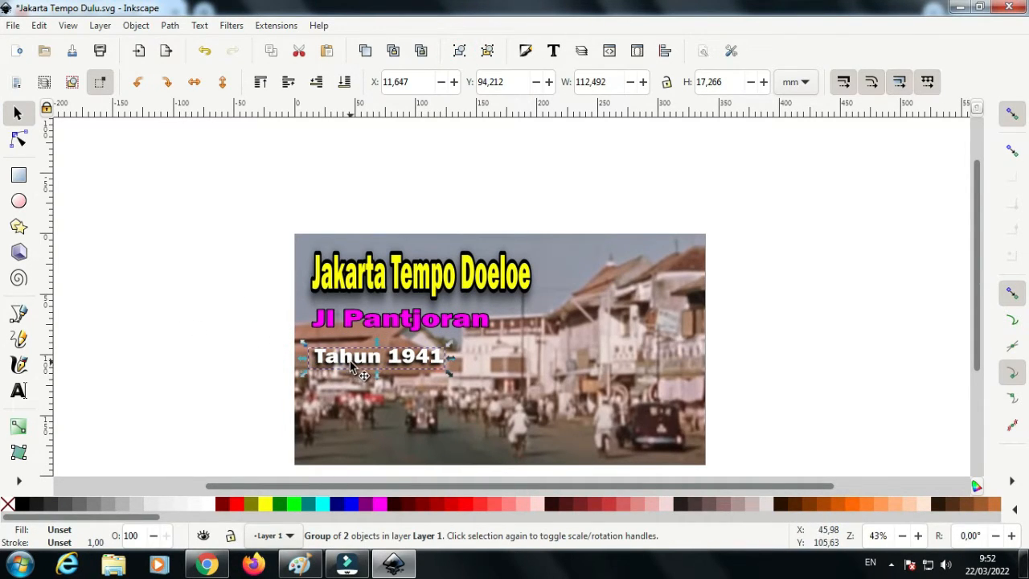
left_click_drag(350, 362, 347, 353)
left_click(230, 360)
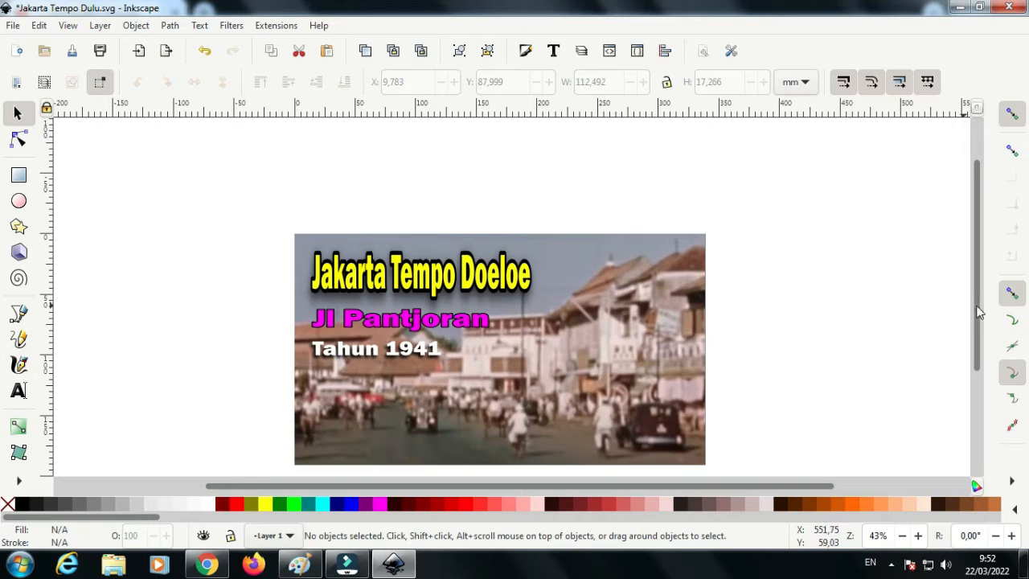
Step: Save the thumbnail document under its existing file name
scroll(979, 323, "down", 1)
scroll(978, 330, "down", 1)
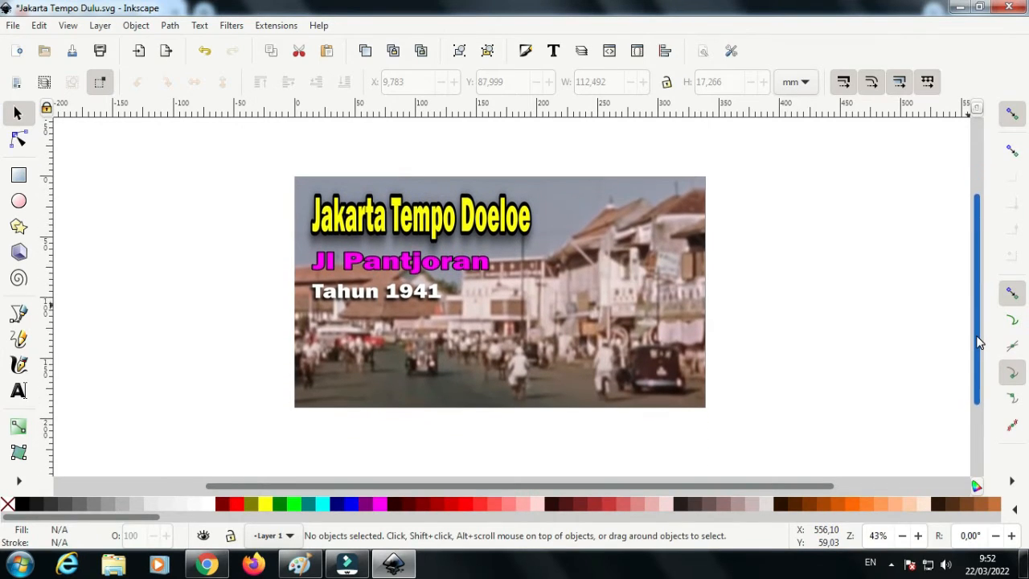
left_click(13, 27)
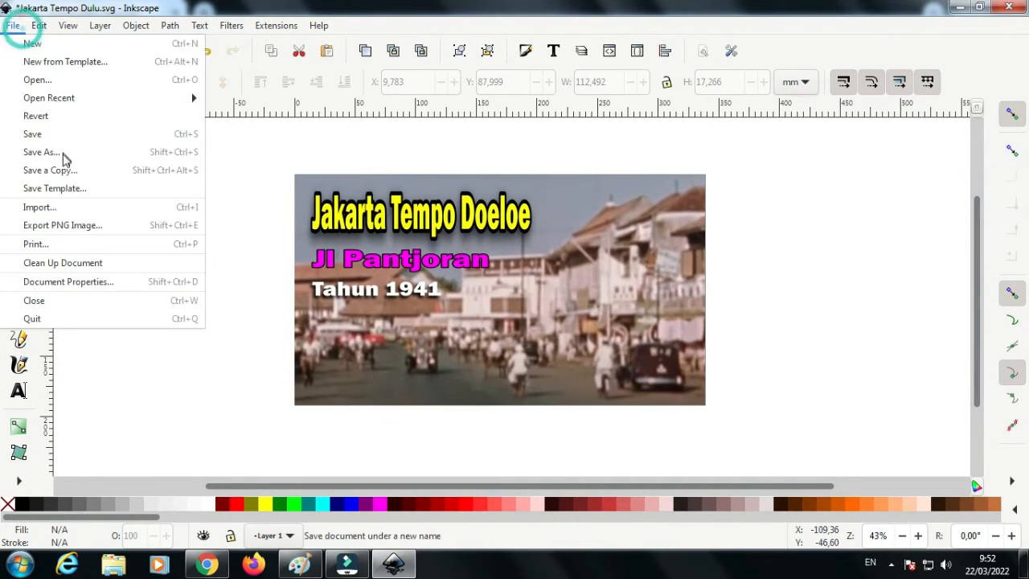
left_click(46, 135)
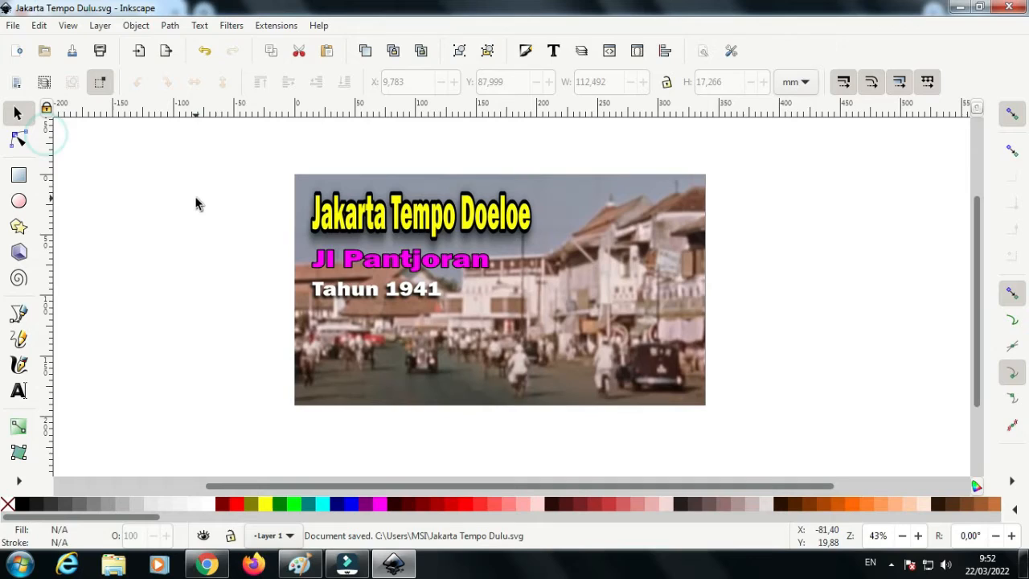
Step: Export the thumbnail at 1280 × 720 px as "Jakarta Tempo Dulu.png" into Videos\Thumbnail\Jakarta Tempo Dulu, and close the export settings
left_click(13, 25)
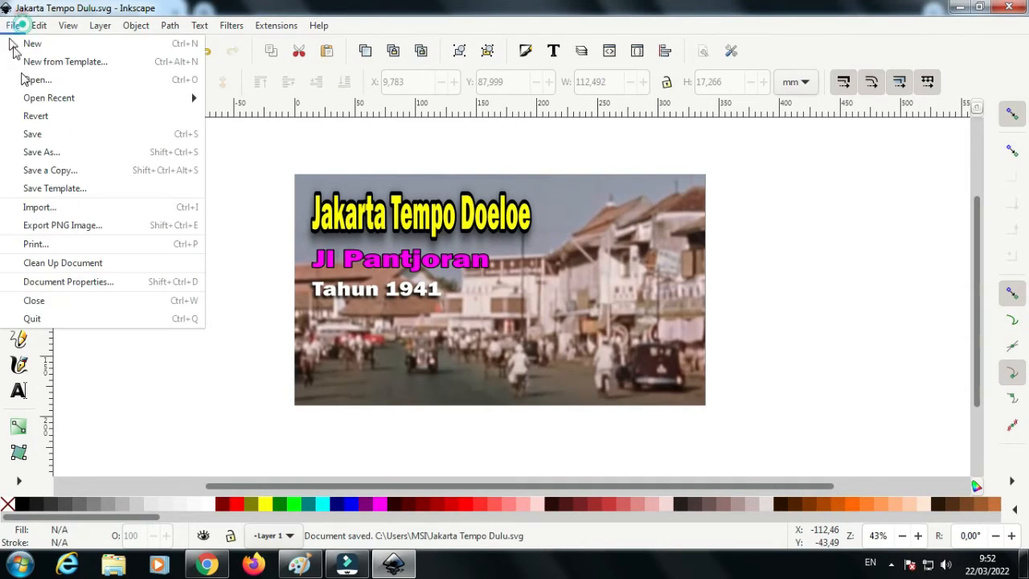
left_click(53, 232)
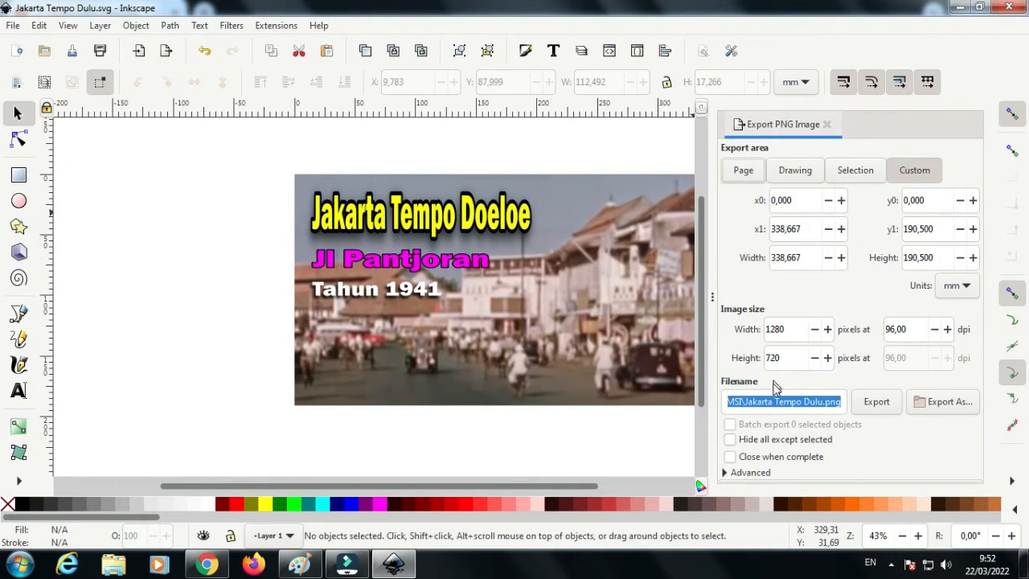
left_click(937, 403)
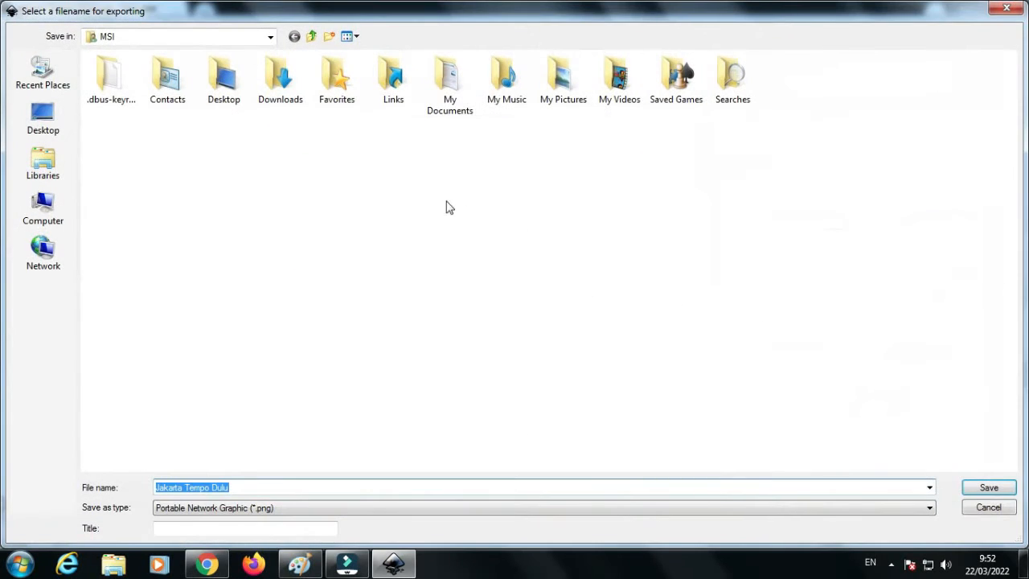
double_click(615, 84)
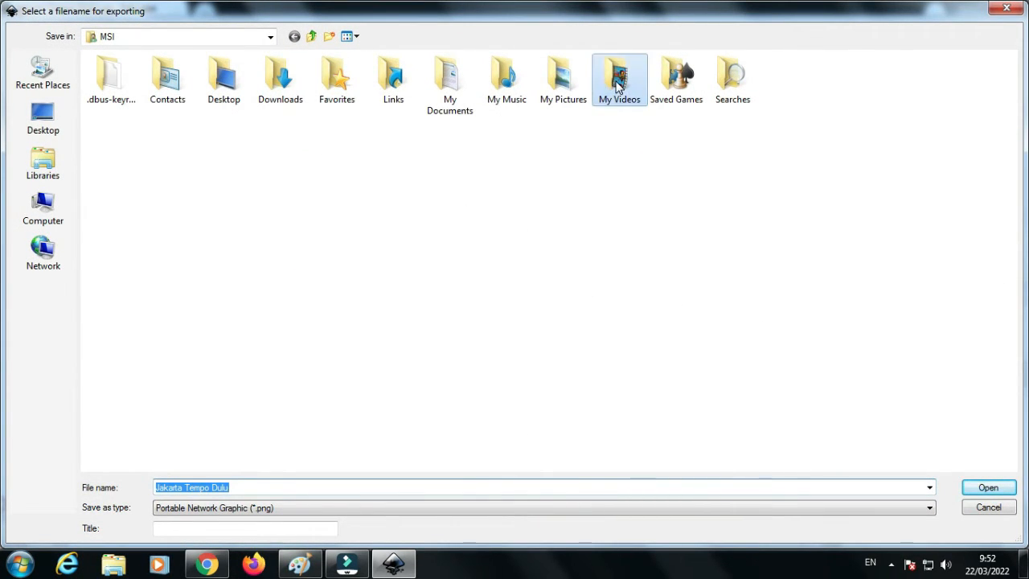
double_click(195, 104)
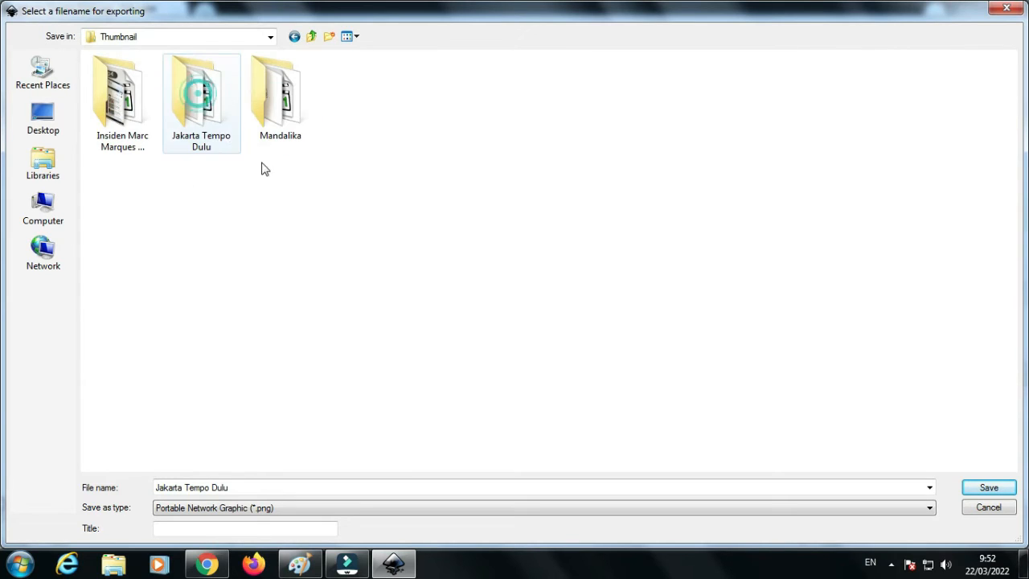
double_click(187, 142)
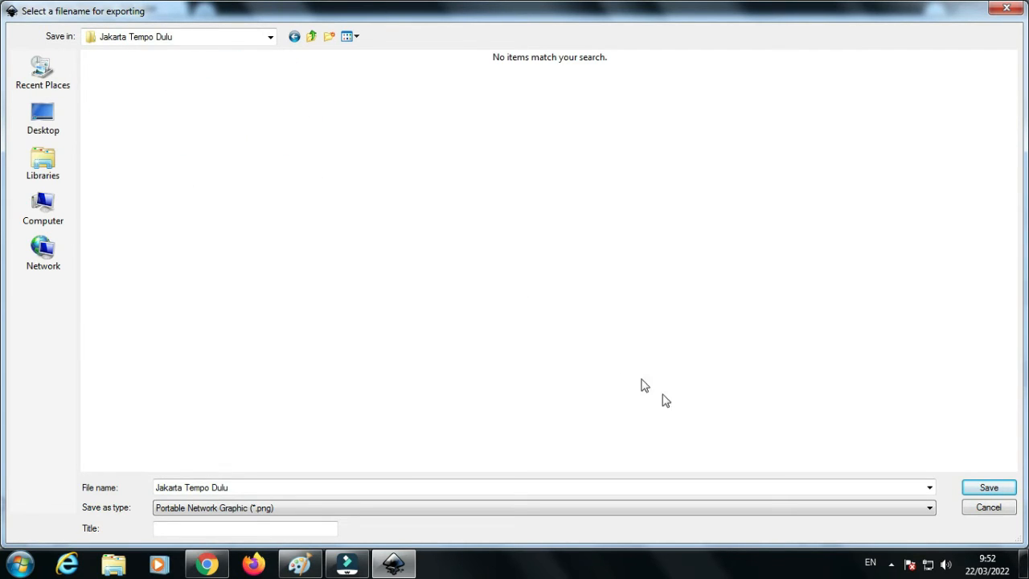
left_click(988, 488)
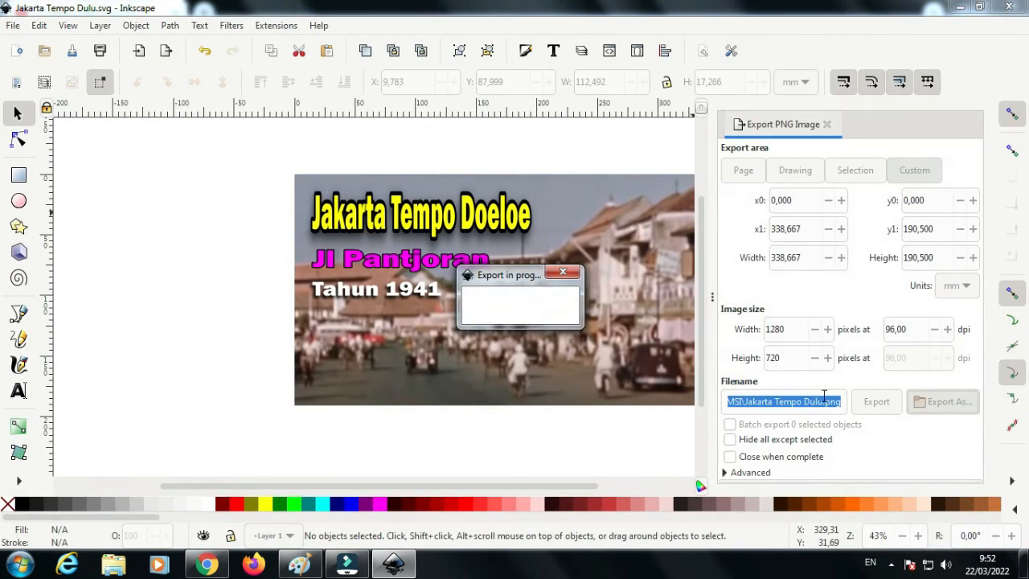
left_click(826, 124)
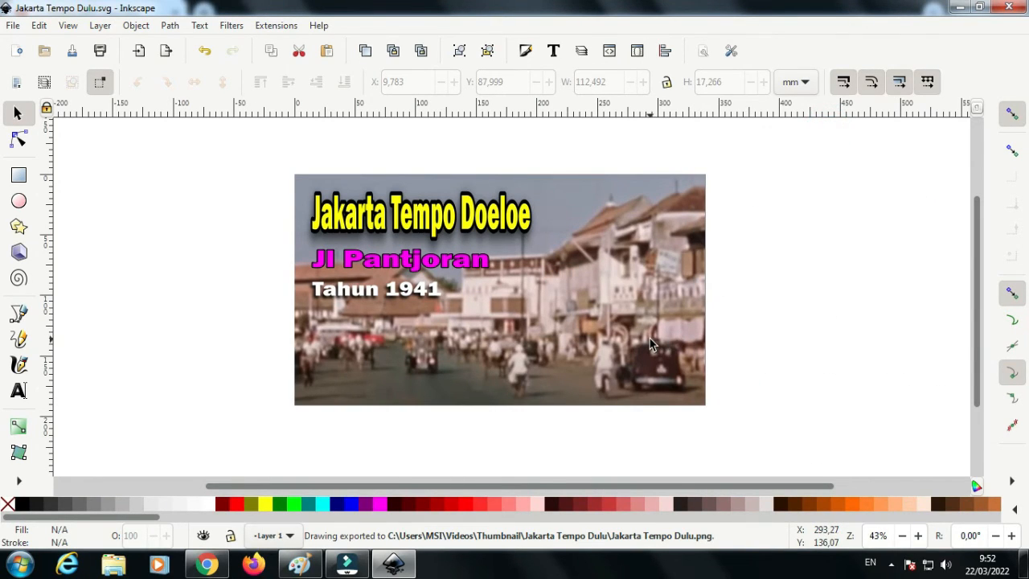